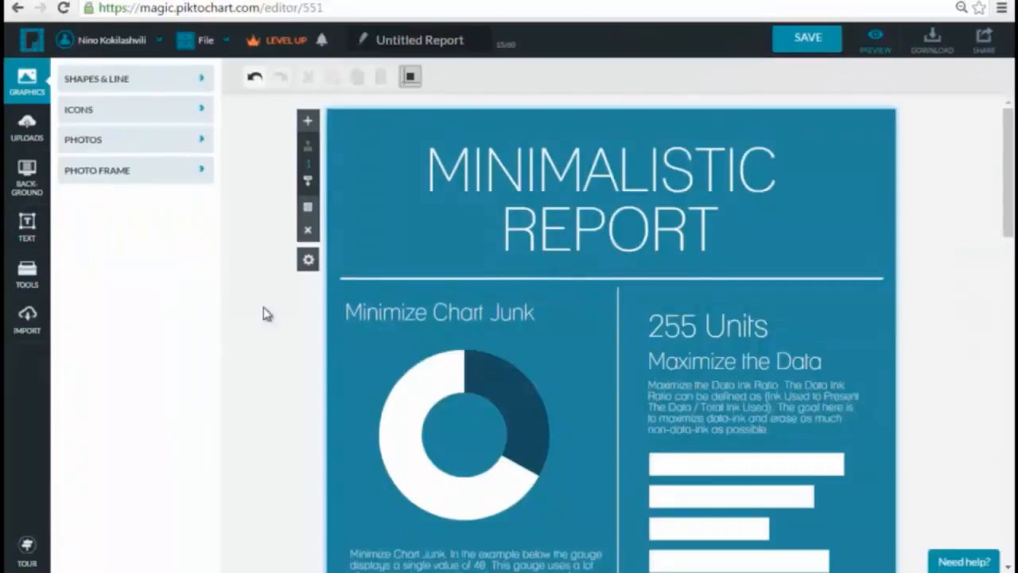
Step: Add a black circle from the basic shapes beside the report title and delete it again
{"action": "left_click", "coordinate": [201, 80]}
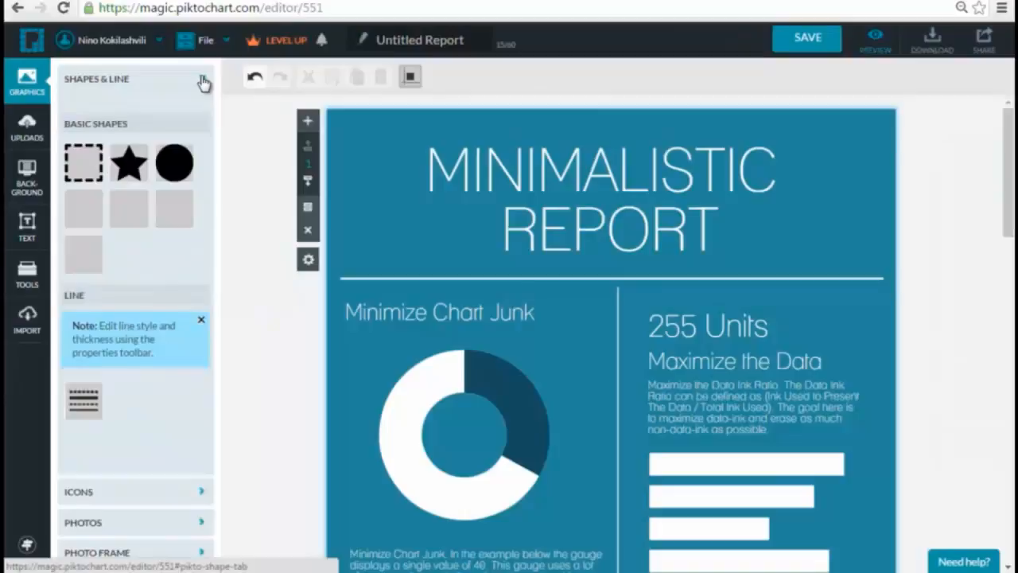
{"action": "left_click", "coordinate": [177, 156]}
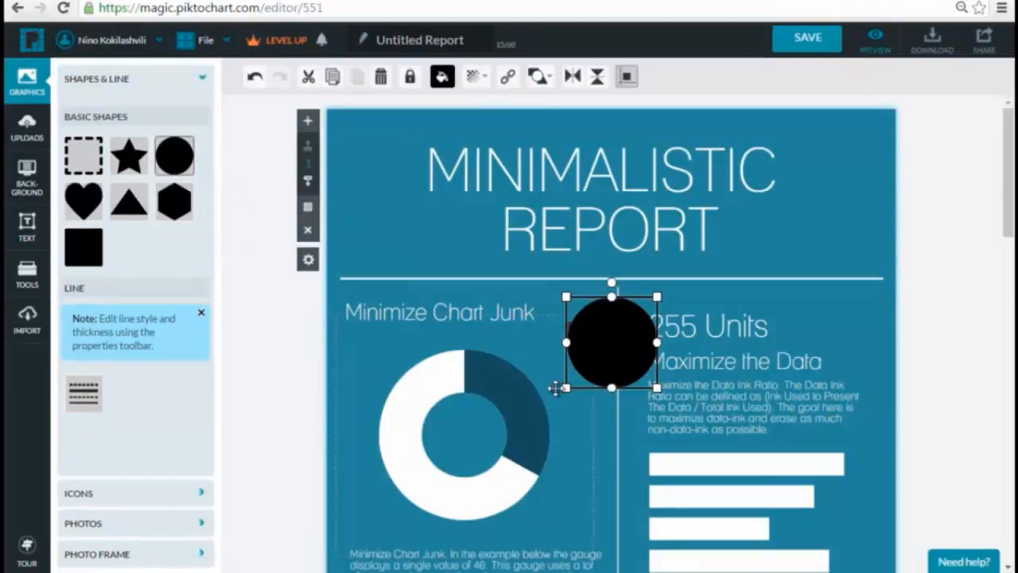
{"action": "left_click_drag", "start_coordinate": [629, 341], "coordinate": [815, 242]}
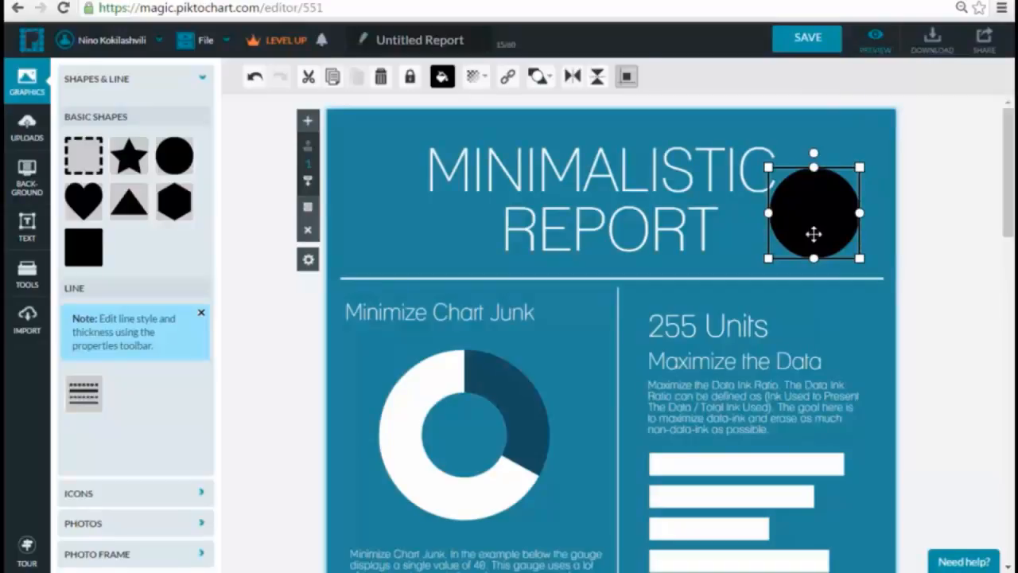
{"action": "key", "text": "Delete"}
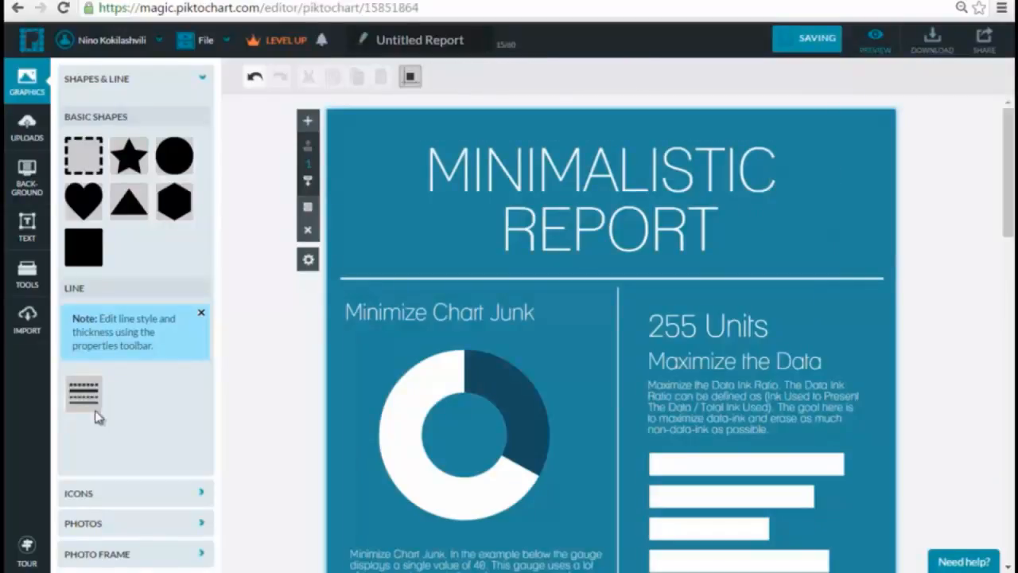
Step: Place a line next to the word REPORT in the title and remove it again
{"action": "left_click_drag", "start_coordinate": [87, 400], "coordinate": [383, 237]}
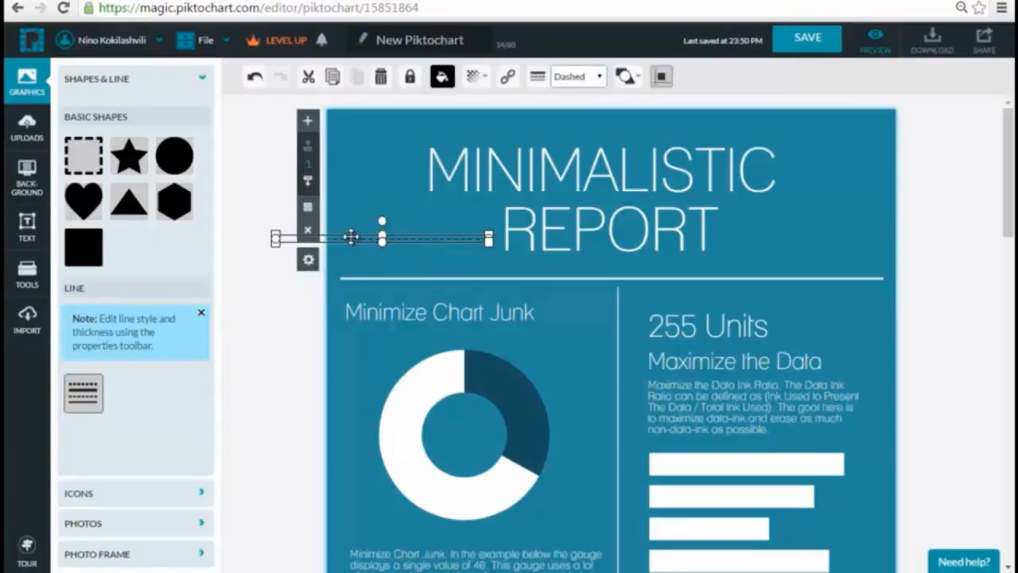
{"action": "left_click_drag", "start_coordinate": [354, 236], "coordinate": [464, 238]}
{"action": "key", "text": "Delete"}
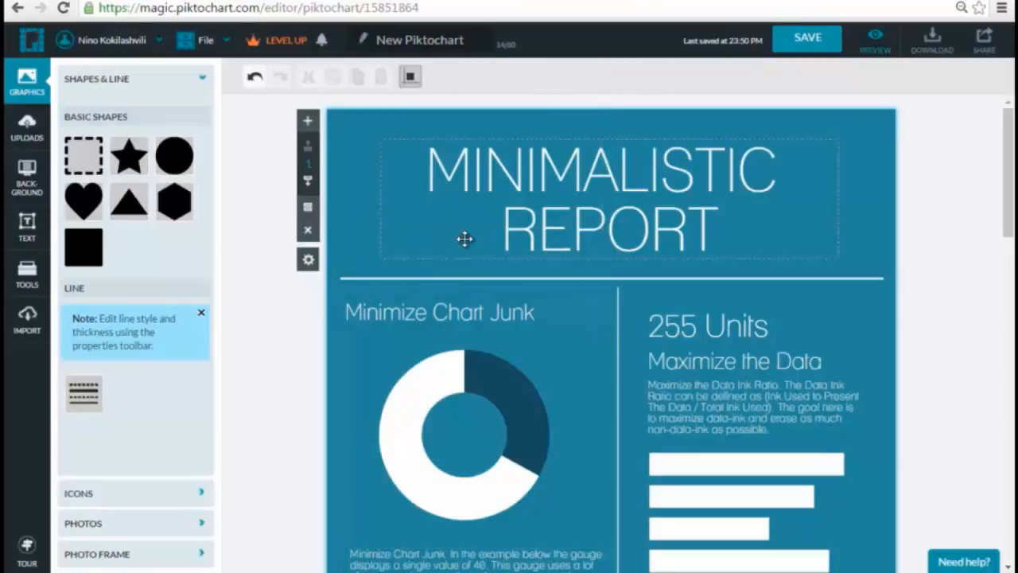
Step: Add the paper plane icon from the General icons to the report header, just before the word REPORT
{"action": "left_click", "coordinate": [203, 81]}
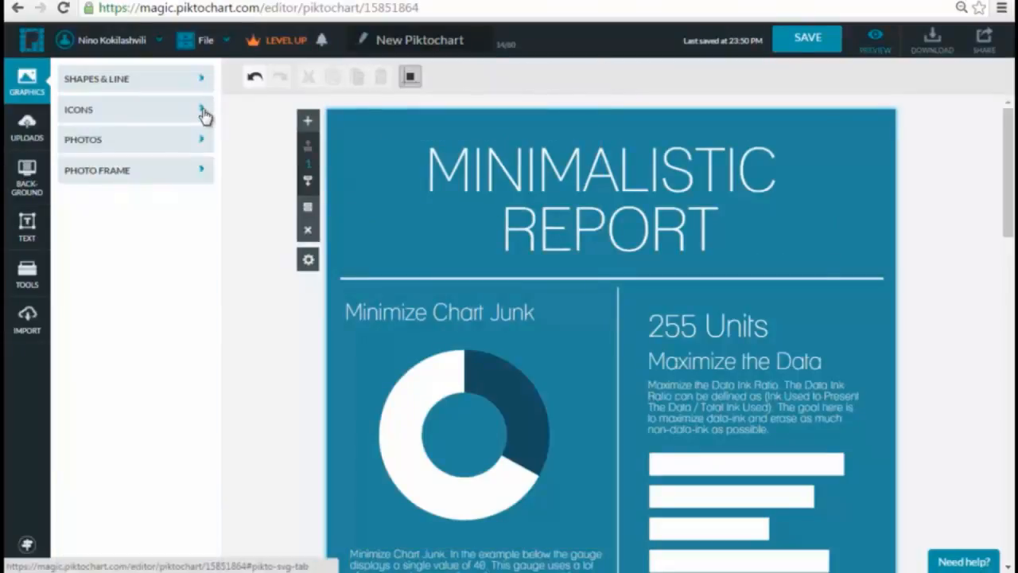
{"action": "left_click", "coordinate": [203, 111]}
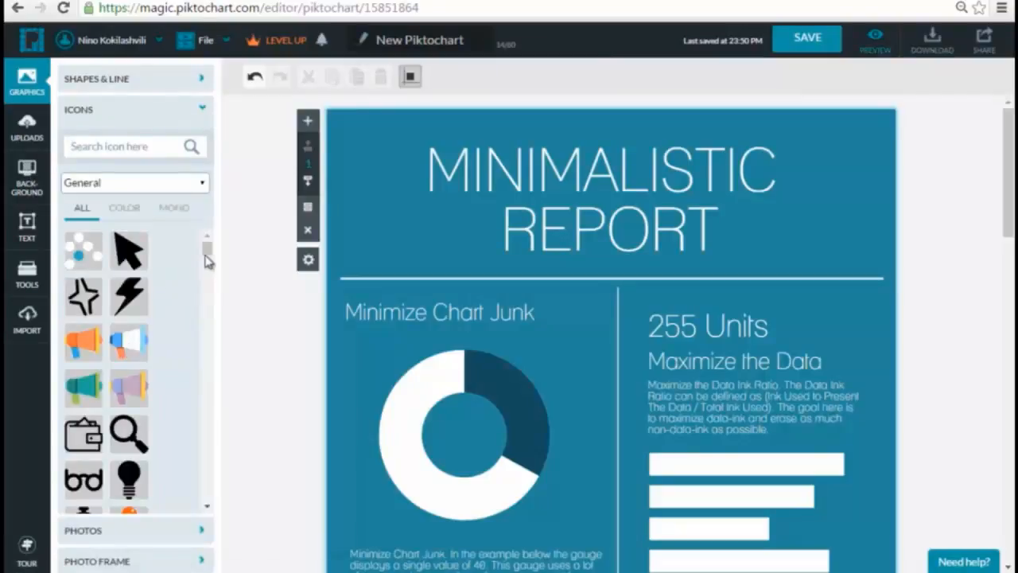
{"action": "left_click_drag", "start_coordinate": [206, 257], "coordinate": [209, 300]}
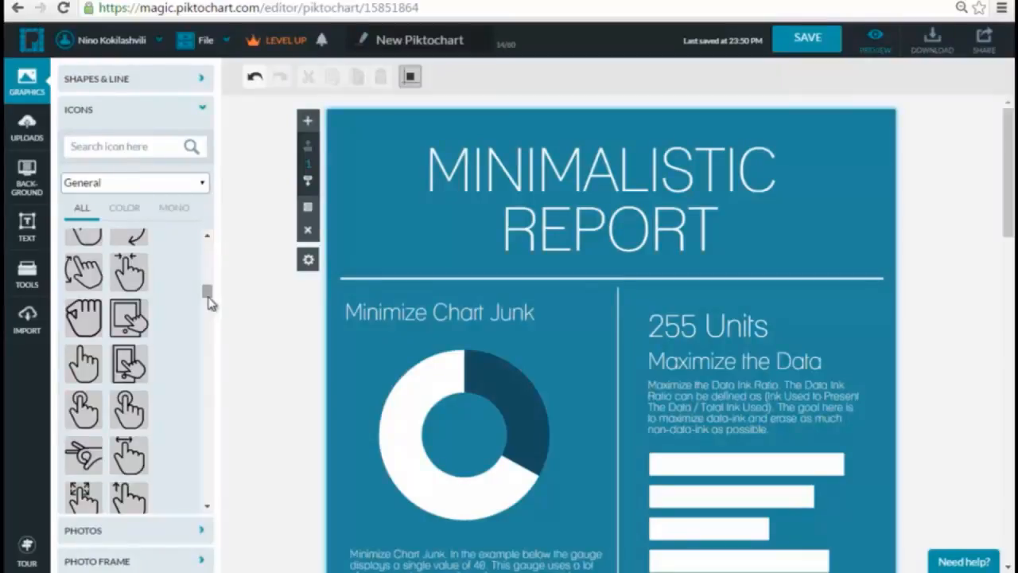
{"action": "left_click_drag", "start_coordinate": [209, 302], "coordinate": [212, 347]}
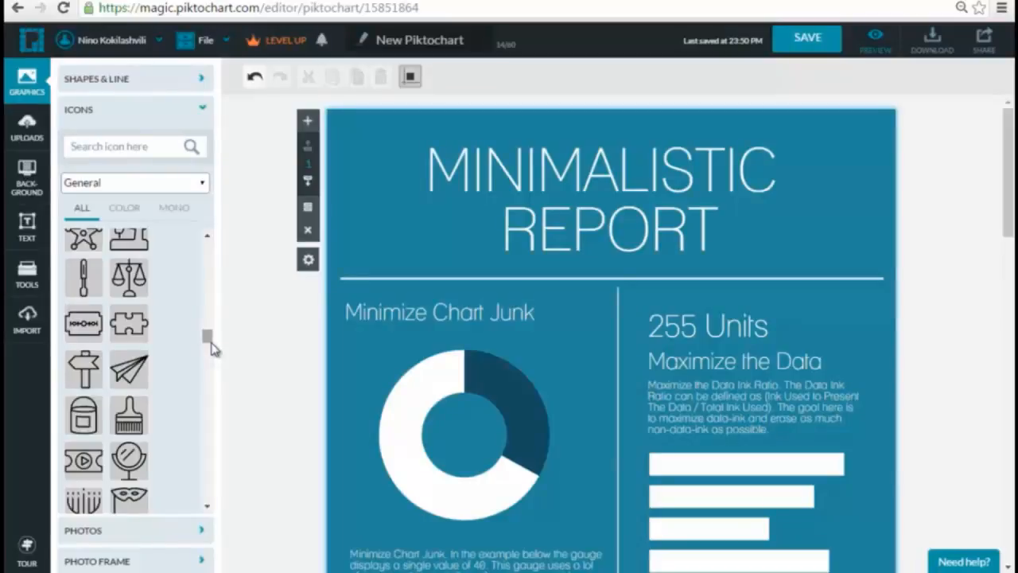
{"action": "left_click_drag", "start_coordinate": [136, 371], "coordinate": [413, 263]}
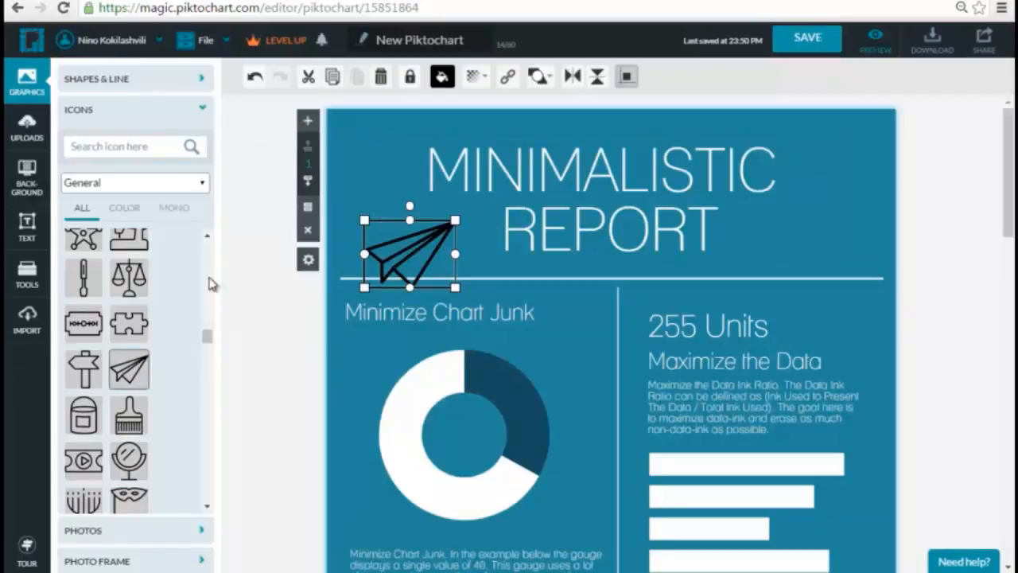
Step: Insert the Scenery photo of a person in an orange jacket facing a waterfall onto the report
{"action": "left_click", "coordinate": [203, 110]}
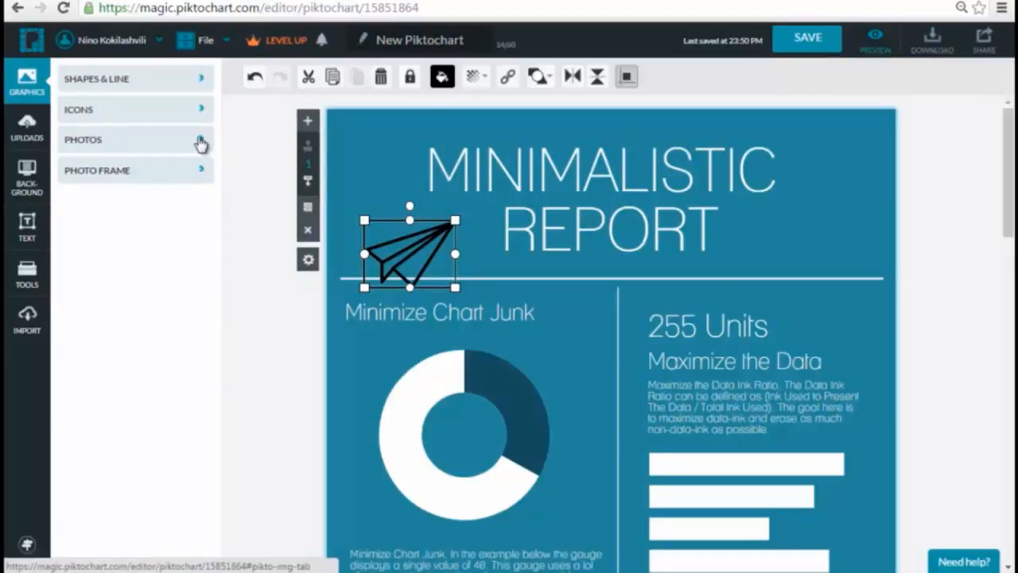
{"action": "left_click", "coordinate": [201, 142]}
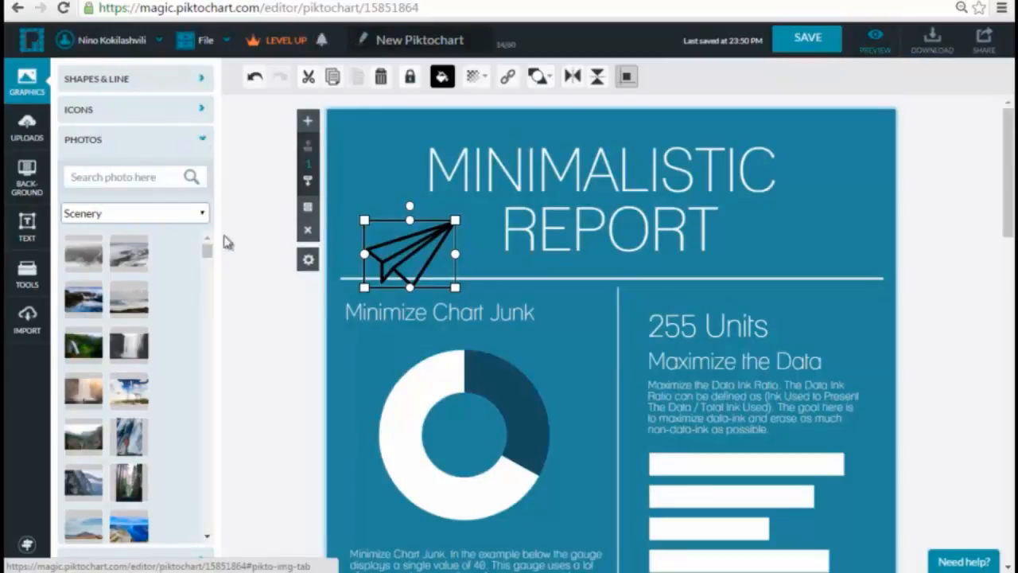
{"action": "left_click_drag", "start_coordinate": [131, 442], "coordinate": [713, 222]}
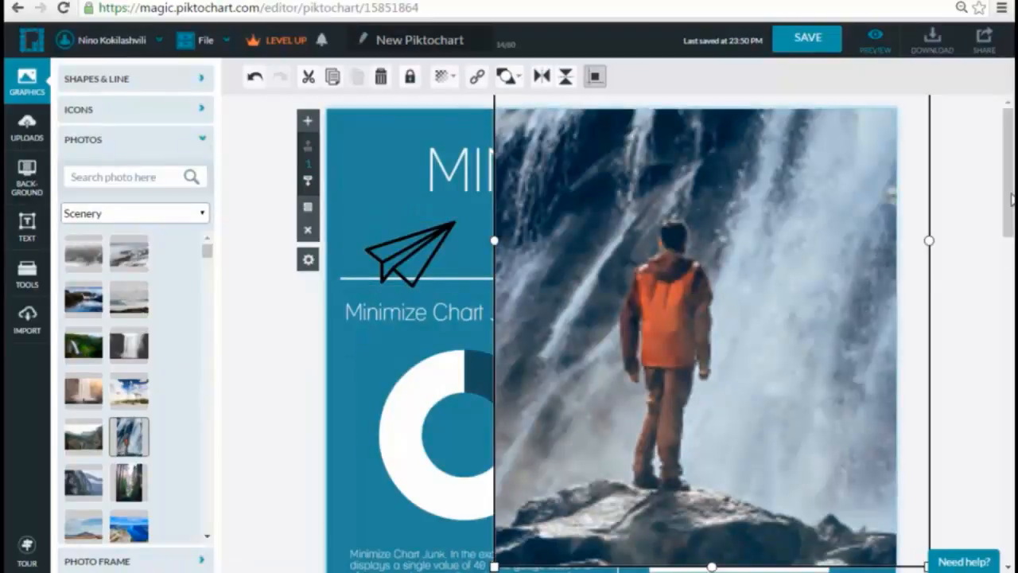
{"action": "left_click", "coordinate": [1008, 175]}
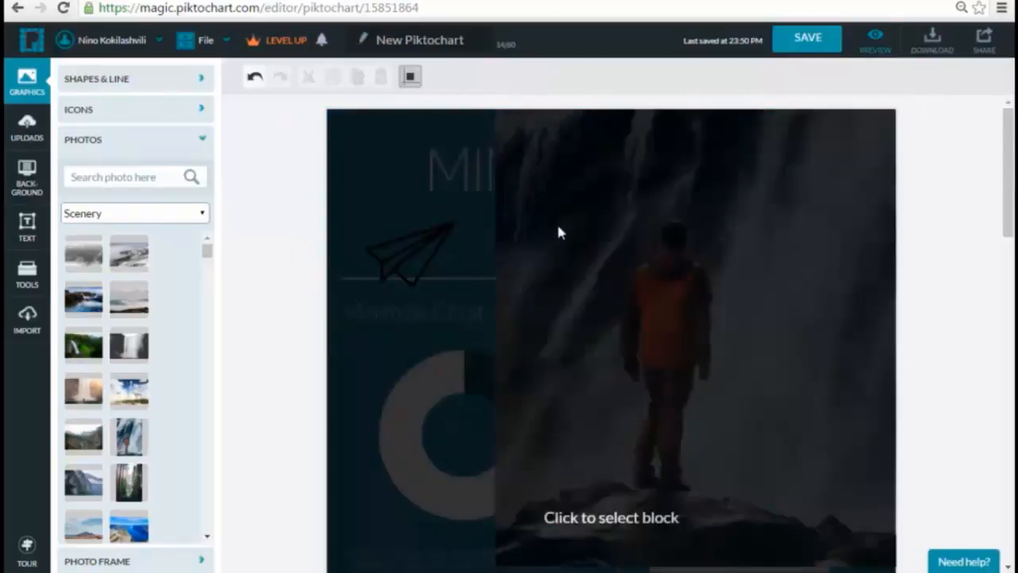
{"action": "left_click", "coordinate": [644, 529]}
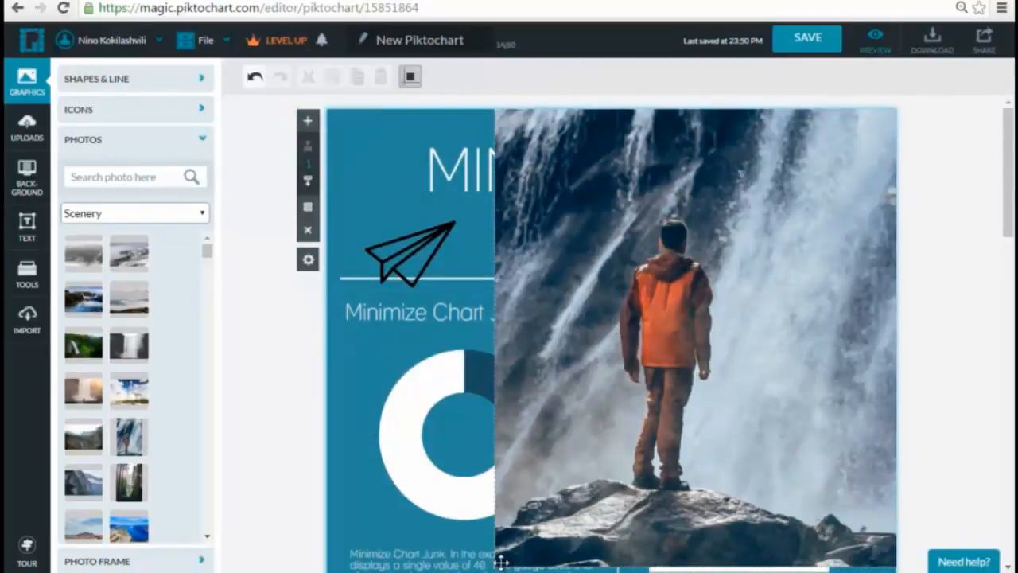
Step: Shrink the waterfall photo and move it towards the middle of the page, then delete it
{"action": "left_click", "coordinate": [551, 487]}
{"action": "left_click_drag", "start_coordinate": [493, 566], "coordinate": [744, 307]}
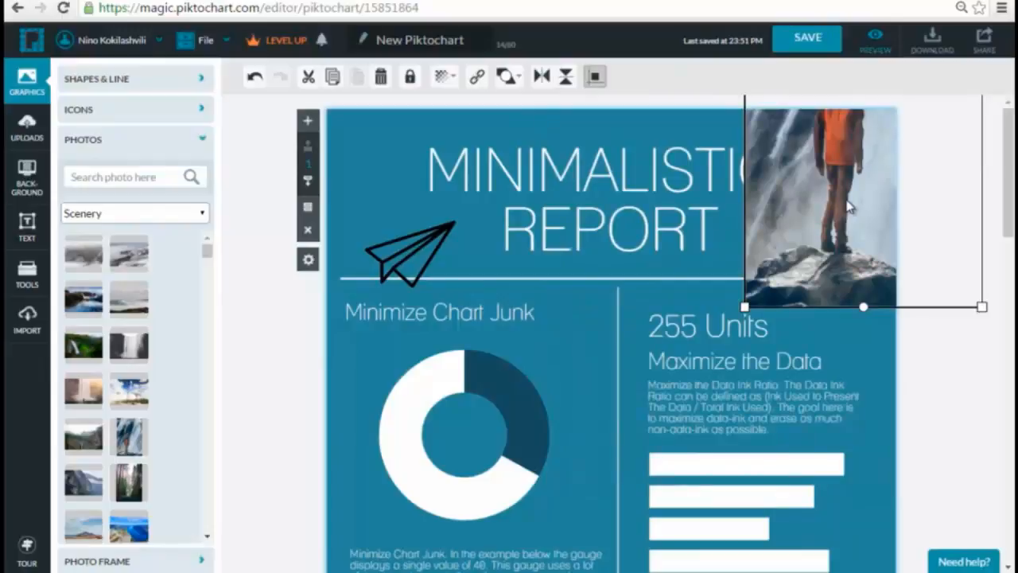
{"action": "left_click_drag", "start_coordinate": [849, 207], "coordinate": [646, 474]}
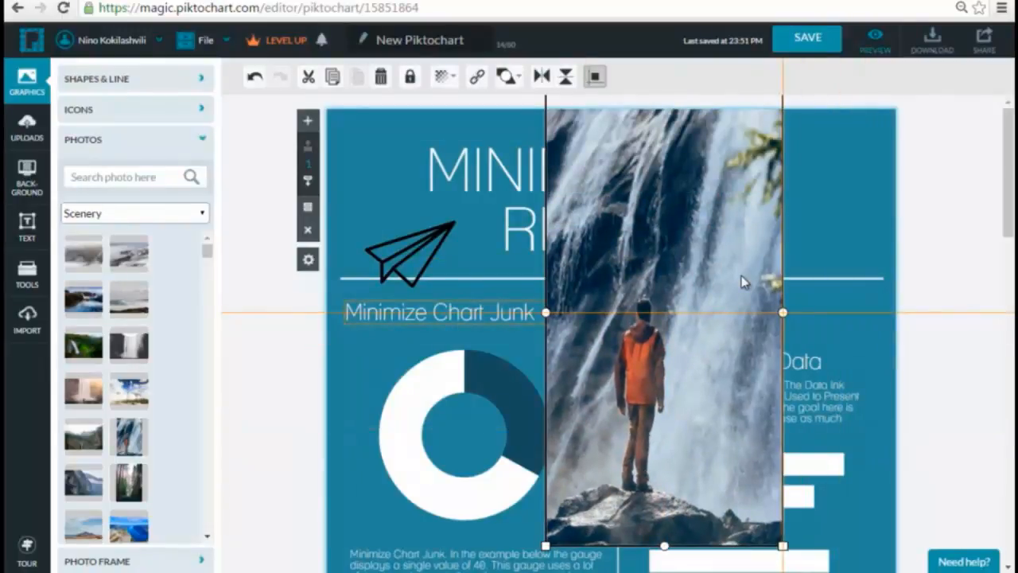
{"action": "key", "text": "Delete"}
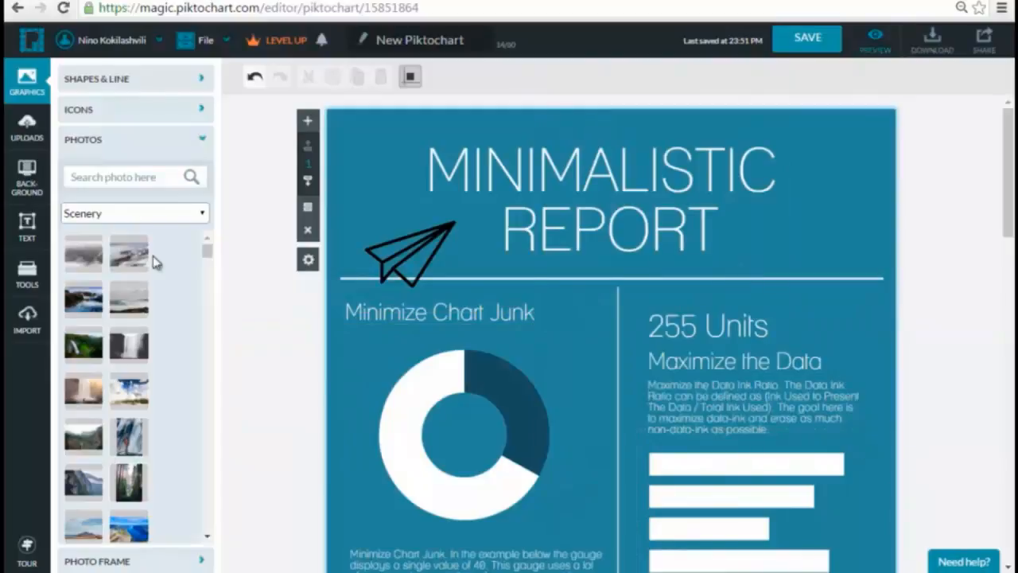
Step: Place the circular photo frame with the train doors over the middle of the report title
{"action": "left_click", "coordinate": [203, 142]}
{"action": "left_click", "coordinate": [199, 173]}
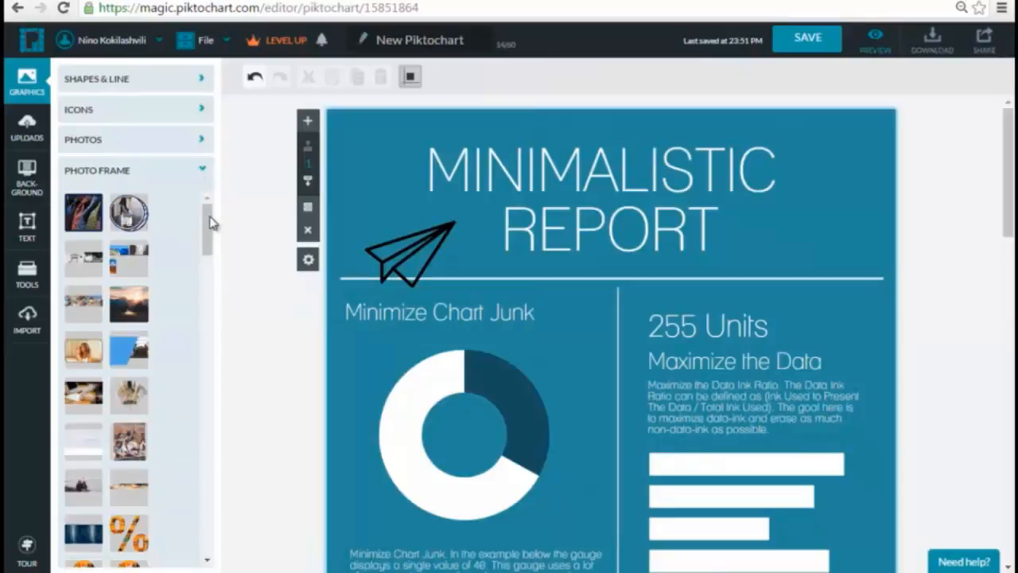
{"action": "left_click_drag", "start_coordinate": [210, 224], "coordinate": [209, 318]}
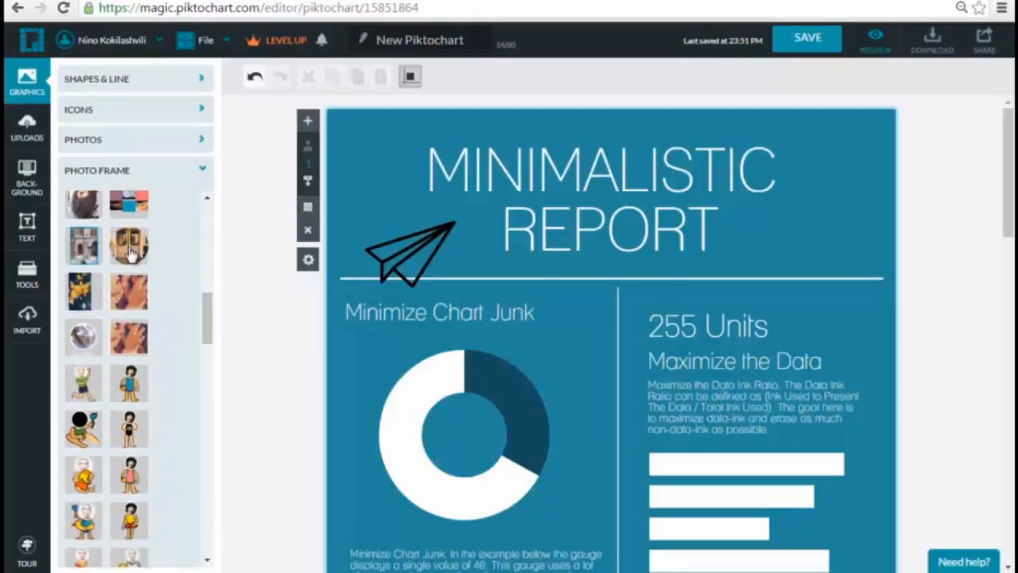
{"action": "left_click_drag", "start_coordinate": [128, 246], "coordinate": [583, 247]}
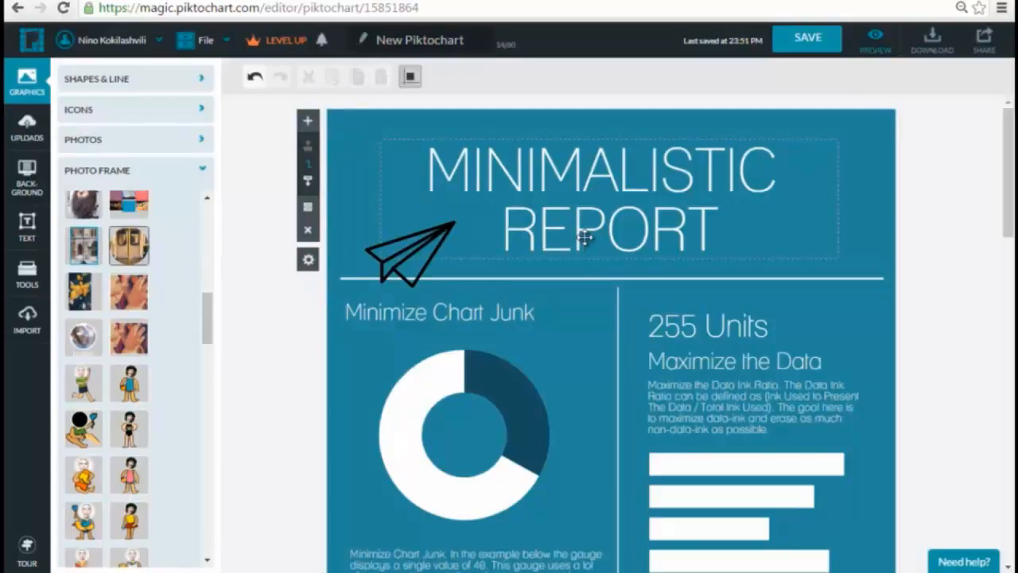
{"action": "left_click_drag", "start_coordinate": [585, 237], "coordinate": [586, 242]}
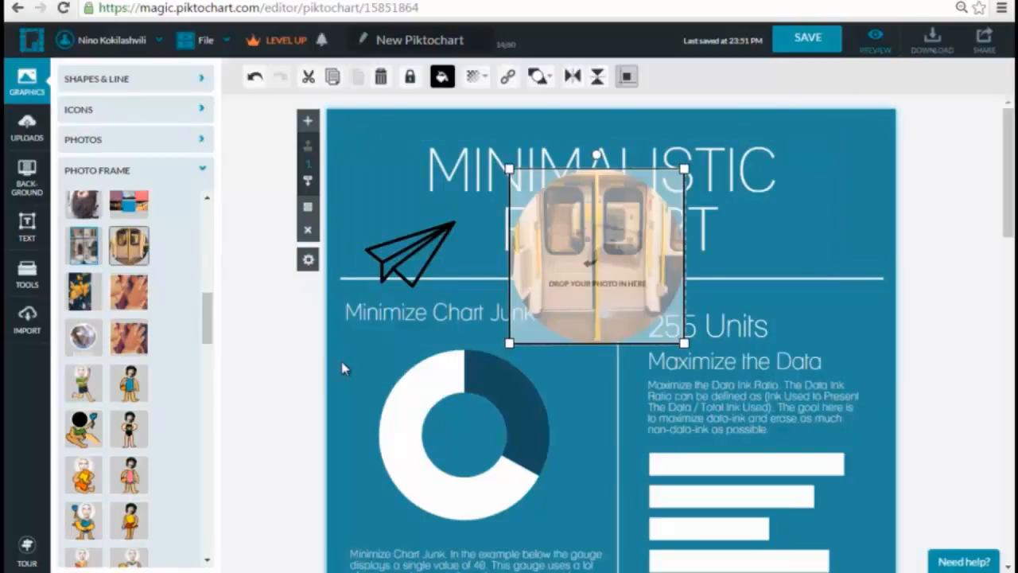
Step: Fill the circular photo frame with the orange sunset-over-the-sea photo from the Scenery category
{"action": "left_click", "coordinate": [205, 175]}
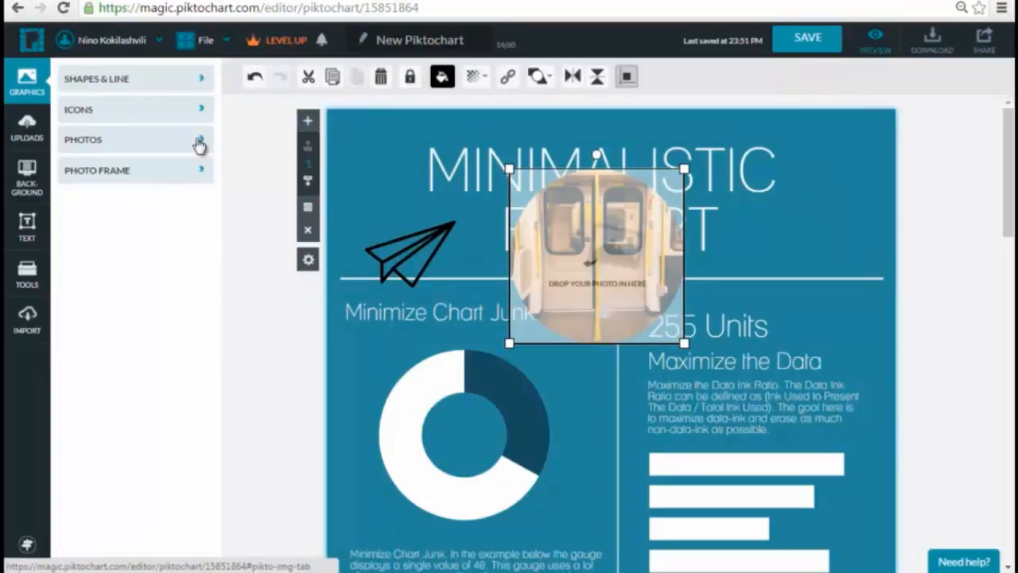
{"action": "left_click", "coordinate": [198, 144]}
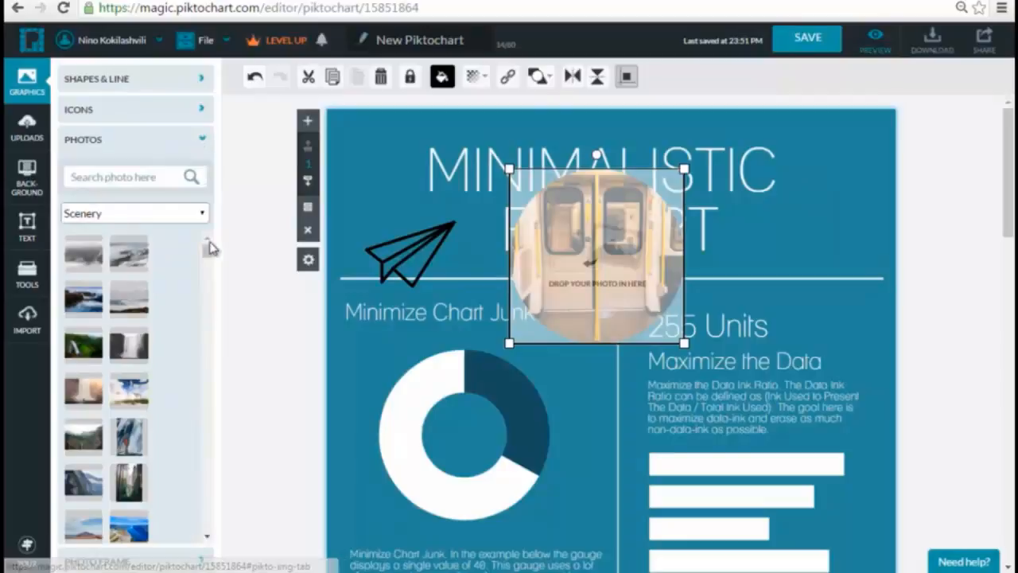
{"action": "scroll", "coordinate": [206, 254], "scroll_direction": "down", "scroll_amount": 5}
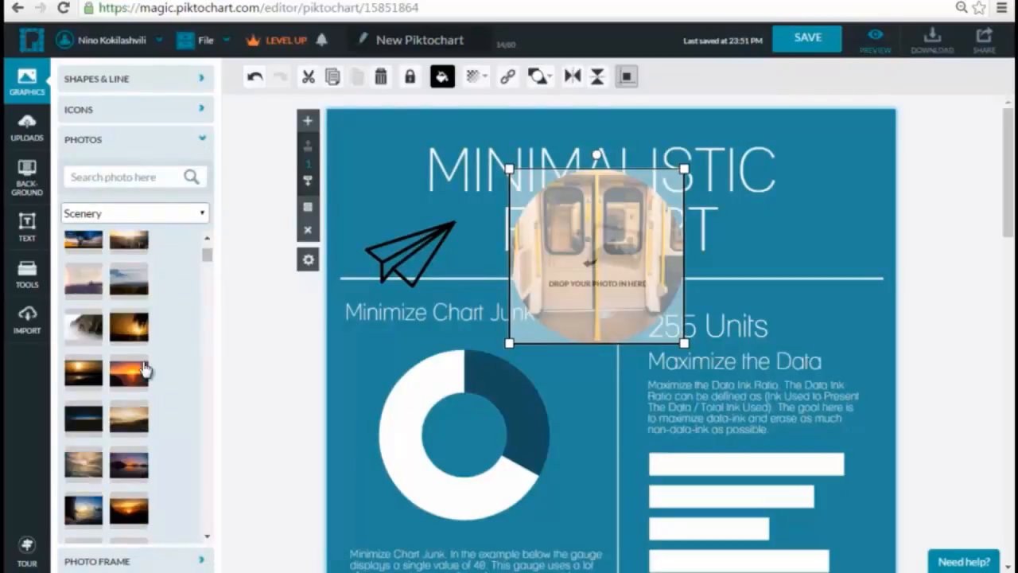
{"action": "mouse_move", "coordinate": [123, 381]}
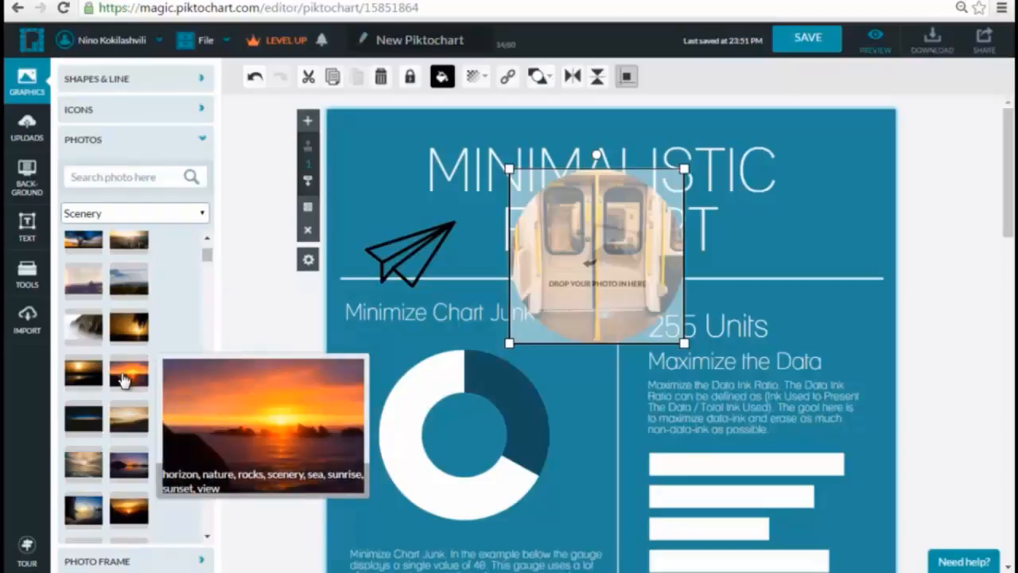
{"action": "left_click_drag", "start_coordinate": [124, 380], "coordinate": [585, 254]}
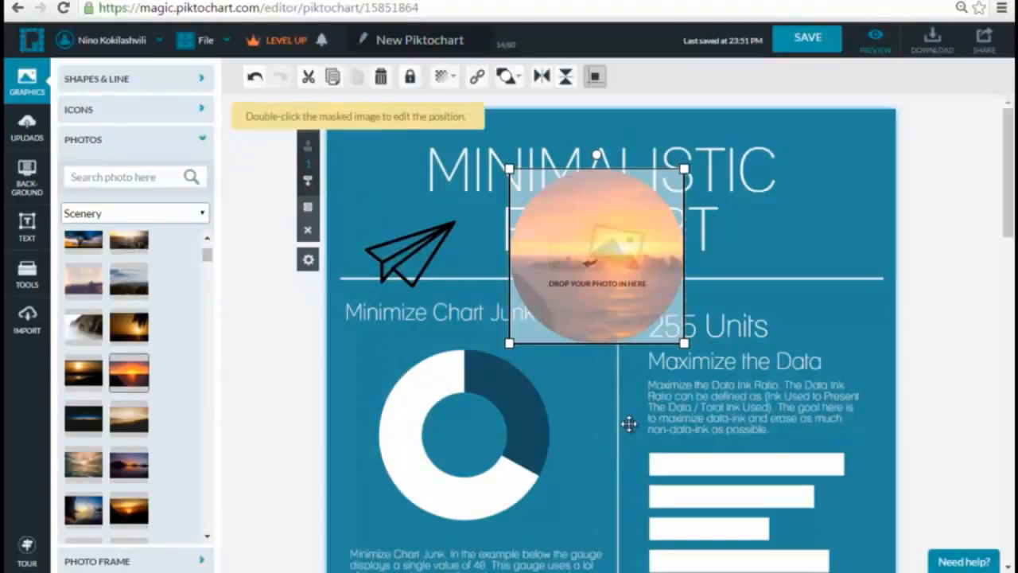
{"action": "left_click", "coordinate": [628, 424]}
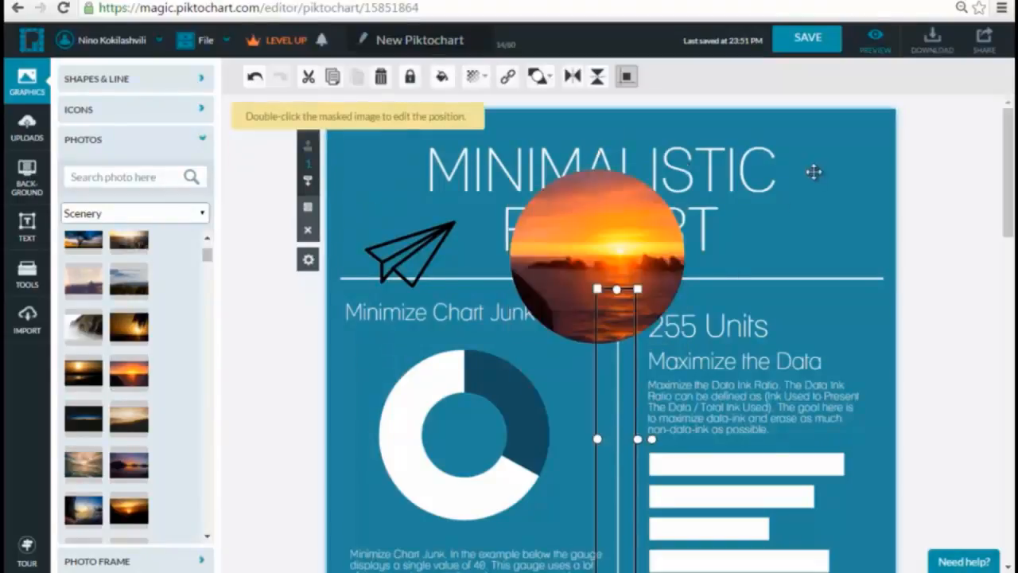
{"action": "left_click", "coordinate": [821, 231]}
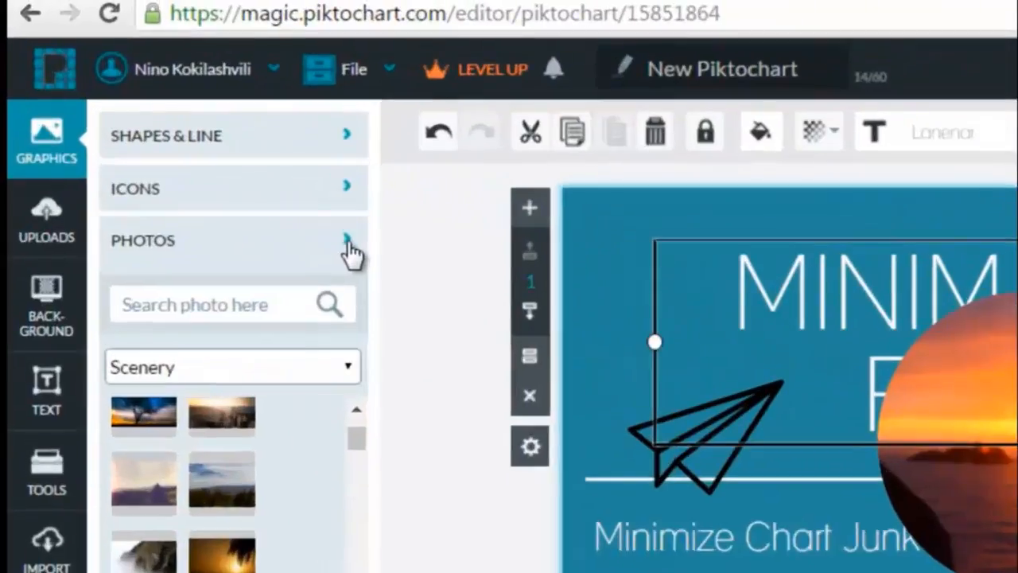
Step: Upload the image PIC_0084 from the Desktop folder to the uploaded images
{"action": "left_click", "coordinate": [194, 144]}
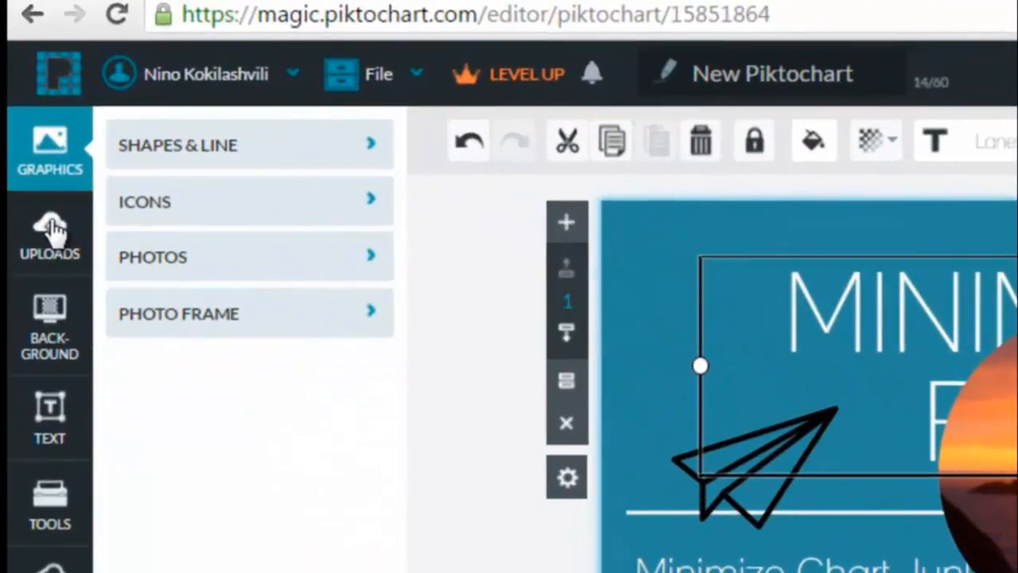
{"action": "left_click", "coordinate": [51, 229]}
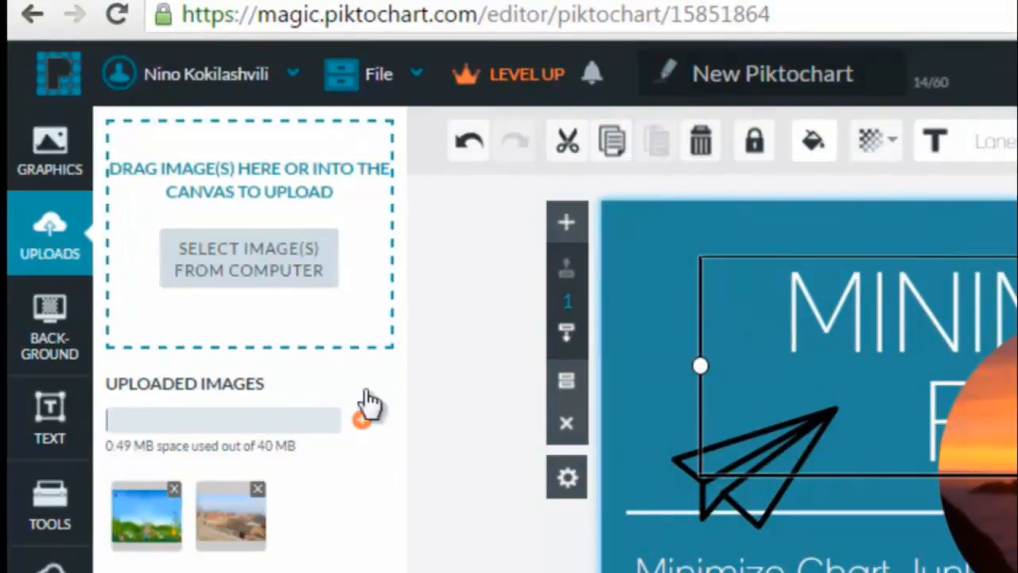
{"action": "left_click", "coordinate": [275, 262]}
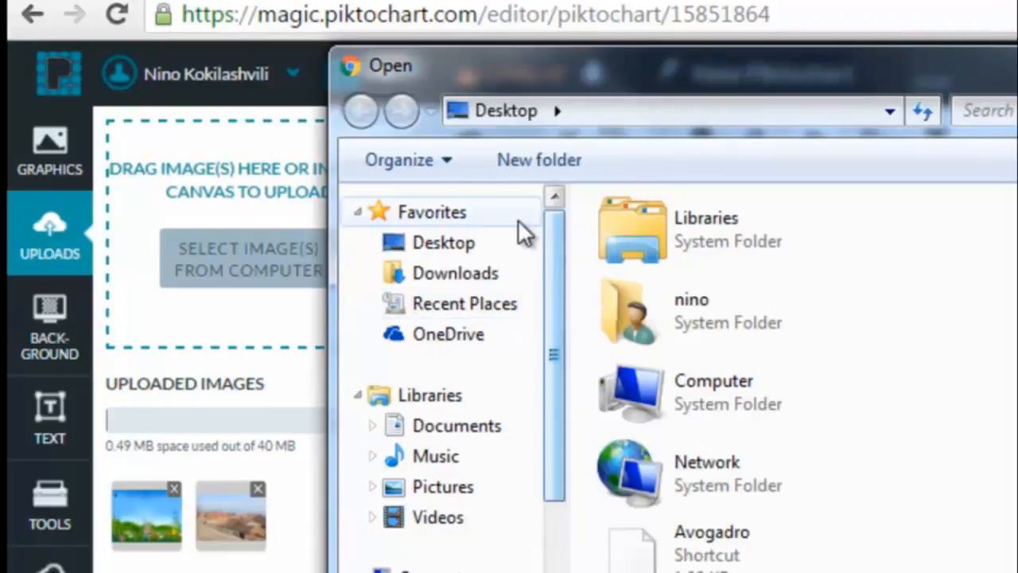
{"action": "left_click", "coordinate": [500, 242]}
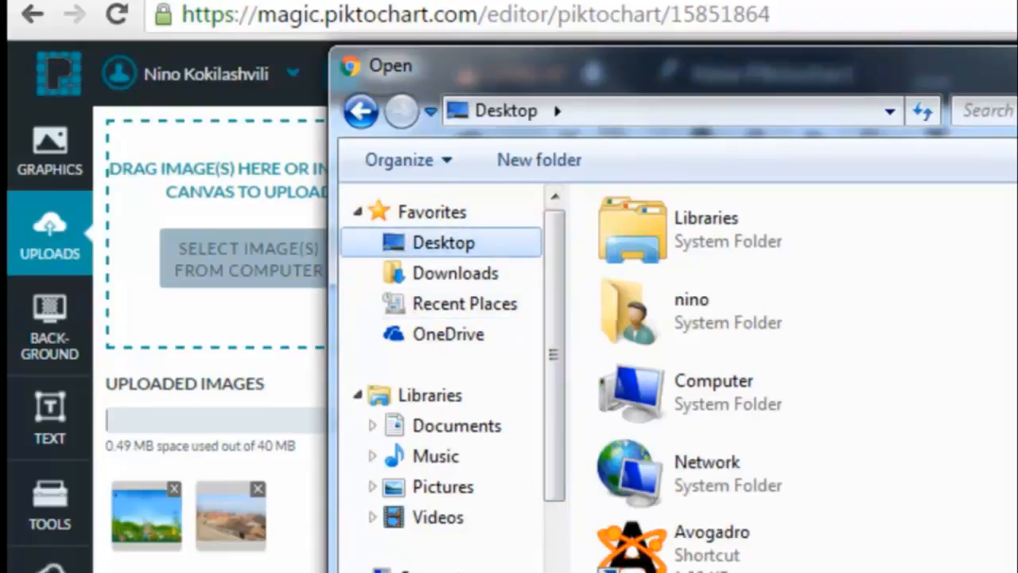
{"action": "scroll", "coordinate": [938, 231], "scroll_direction": "down", "scroll_amount": 10}
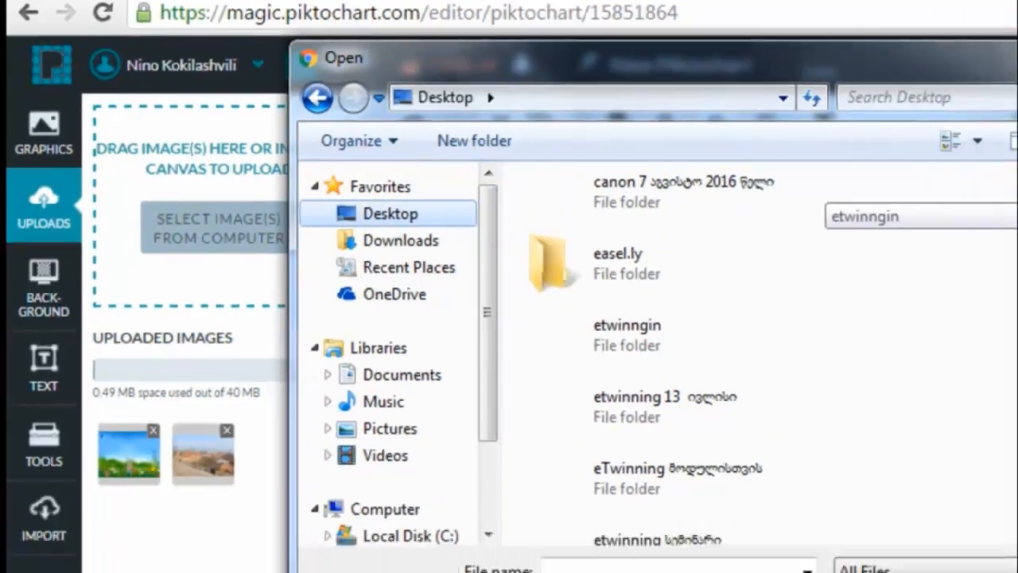
{"action": "scroll", "coordinate": [944, 424], "scroll_direction": "down", "scroll_amount": 10}
{"action": "scroll", "coordinate": [934, 465], "scroll_direction": "down", "scroll_amount": 5}
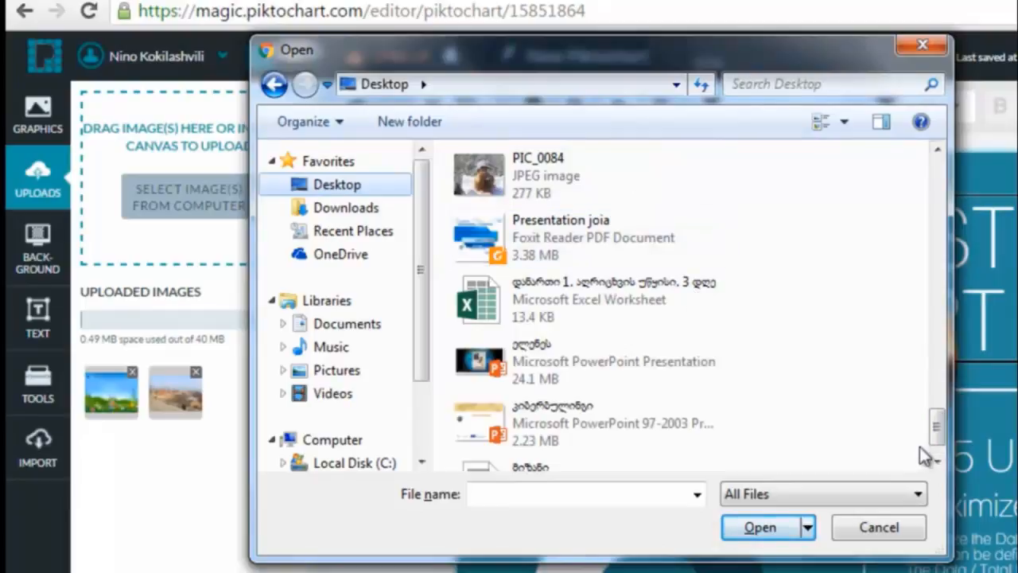
{"action": "scroll", "coordinate": [939, 421], "scroll_direction": "down", "scroll_amount": 1}
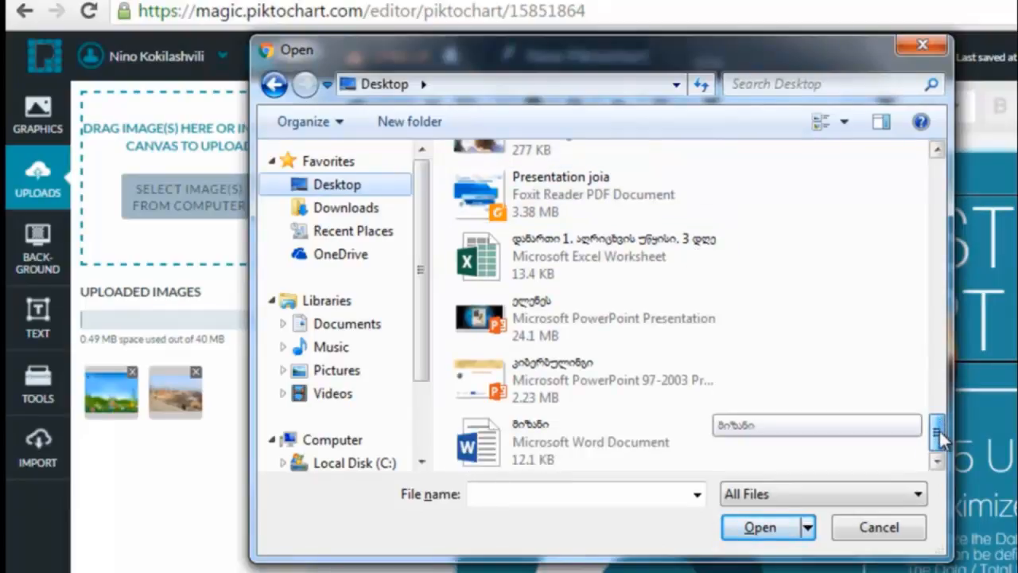
{"action": "left_click", "coordinate": [518, 146]}
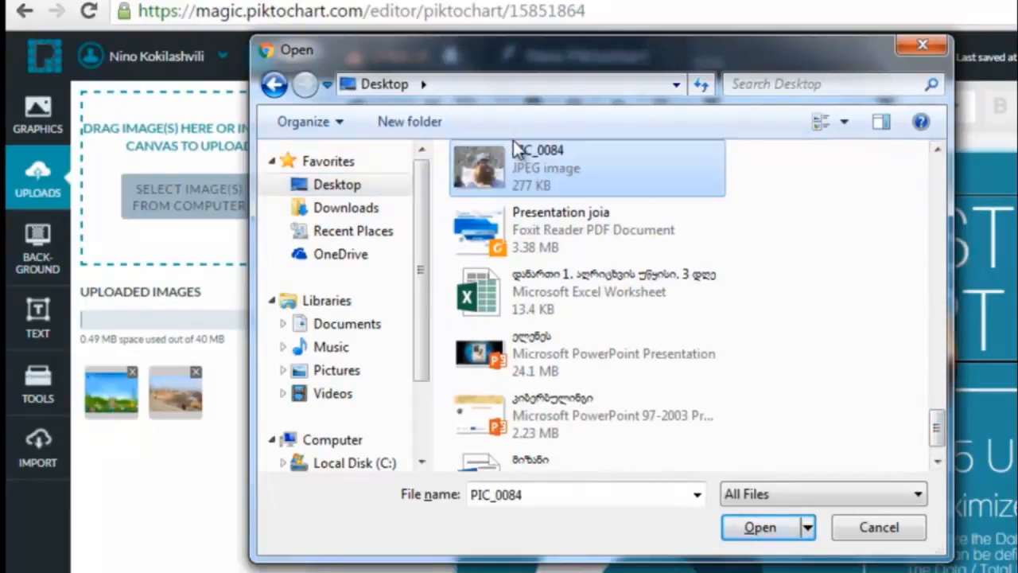
{"action": "left_click", "coordinate": [772, 533]}
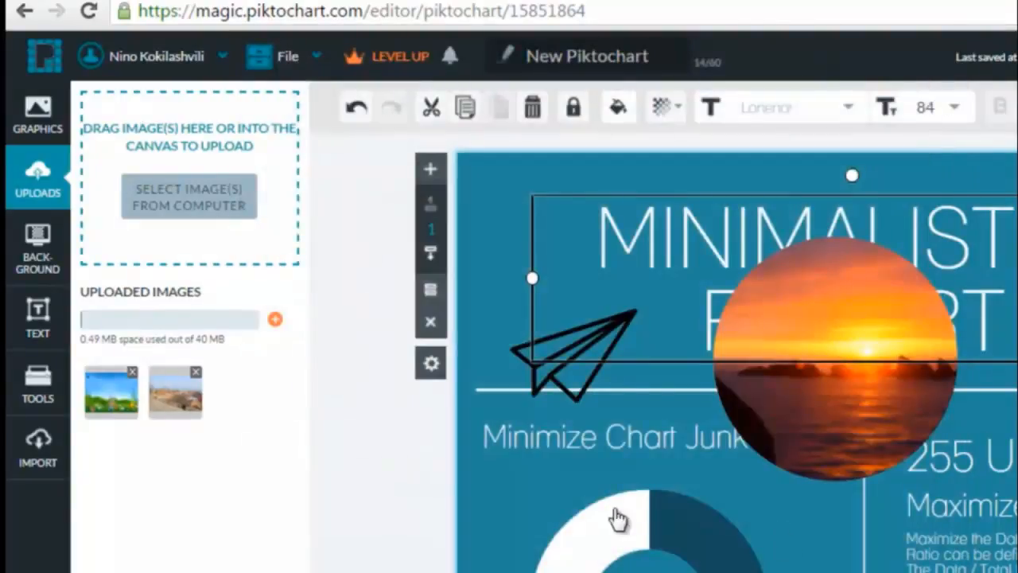
Step: Try the red and blue star pattern as the page background, then apply the pale leaf pattern instead
{"action": "left_click", "coordinate": [32, 247]}
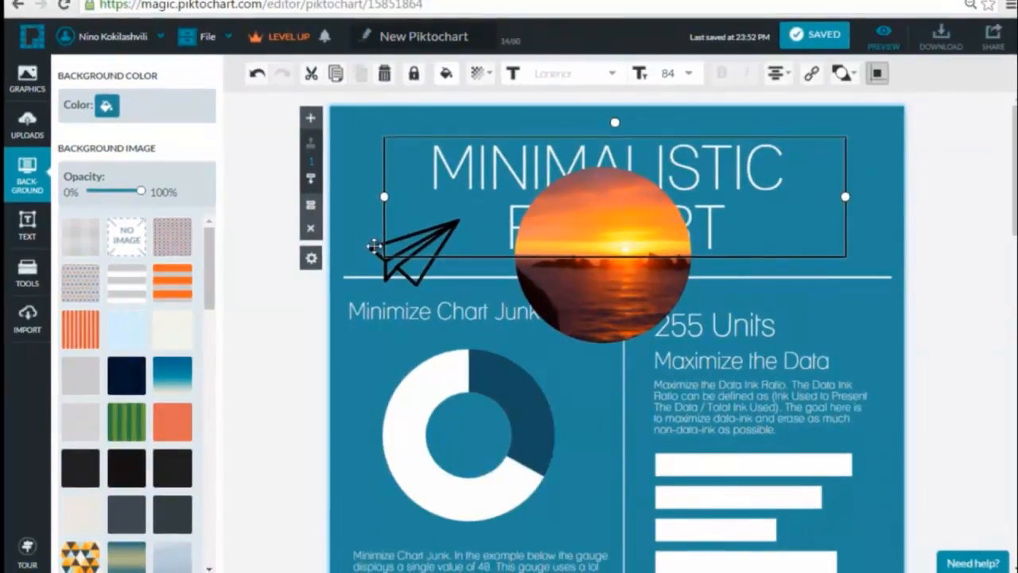
{"action": "left_click", "coordinate": [171, 247]}
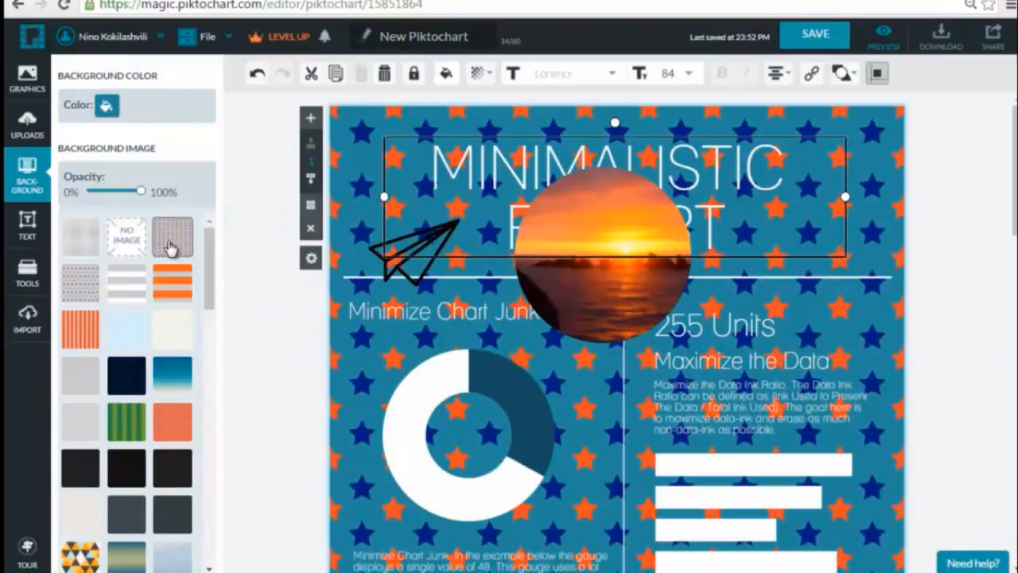
{"action": "left_click", "coordinate": [170, 336]}
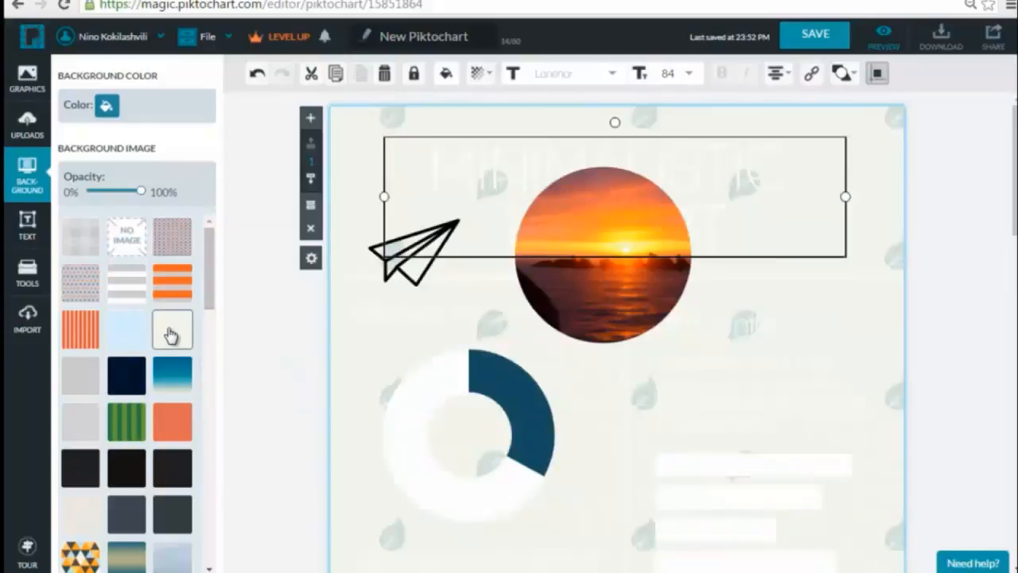
Step: Set the block's background color to red #FF0000 and reselect the report title
{"action": "left_click", "coordinate": [107, 112]}
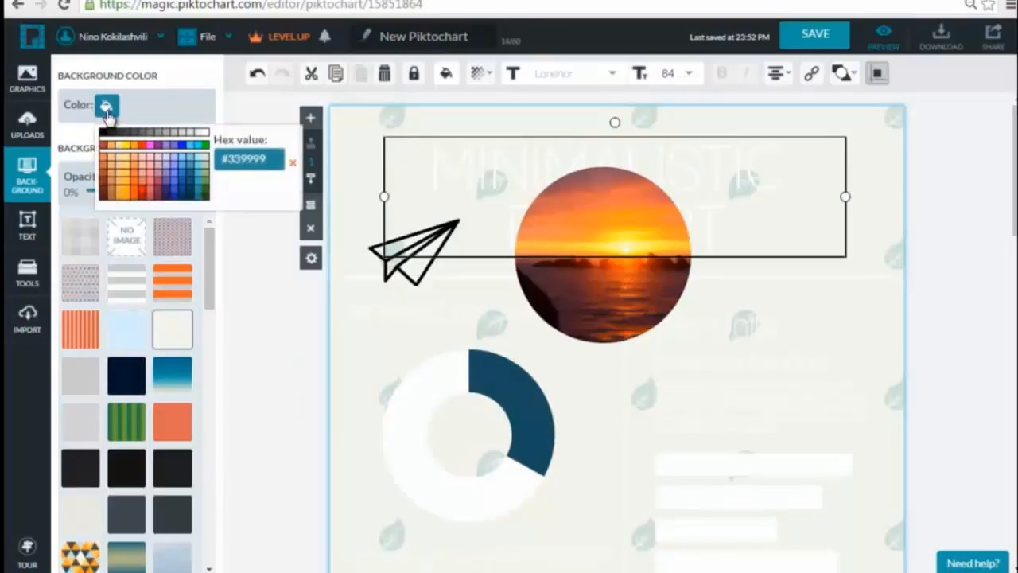
{"action": "left_click", "coordinate": [140, 148]}
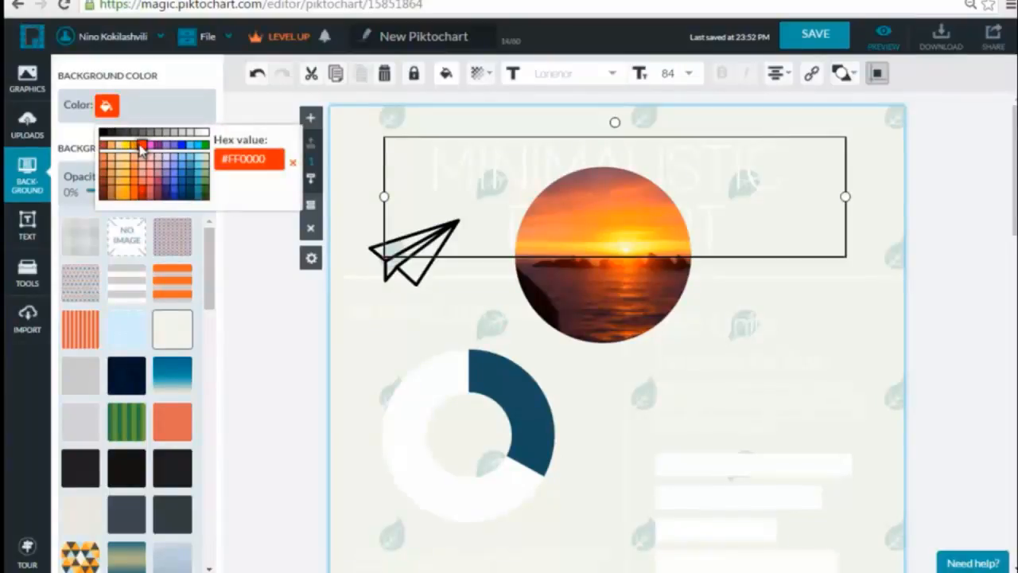
{"action": "left_click", "coordinate": [243, 250]}
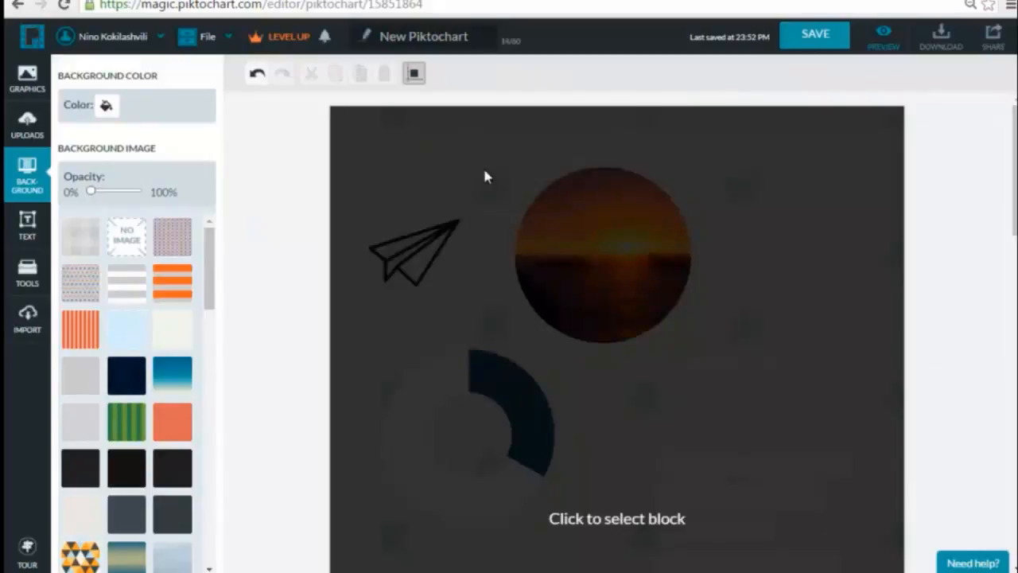
{"action": "left_click", "coordinate": [485, 172]}
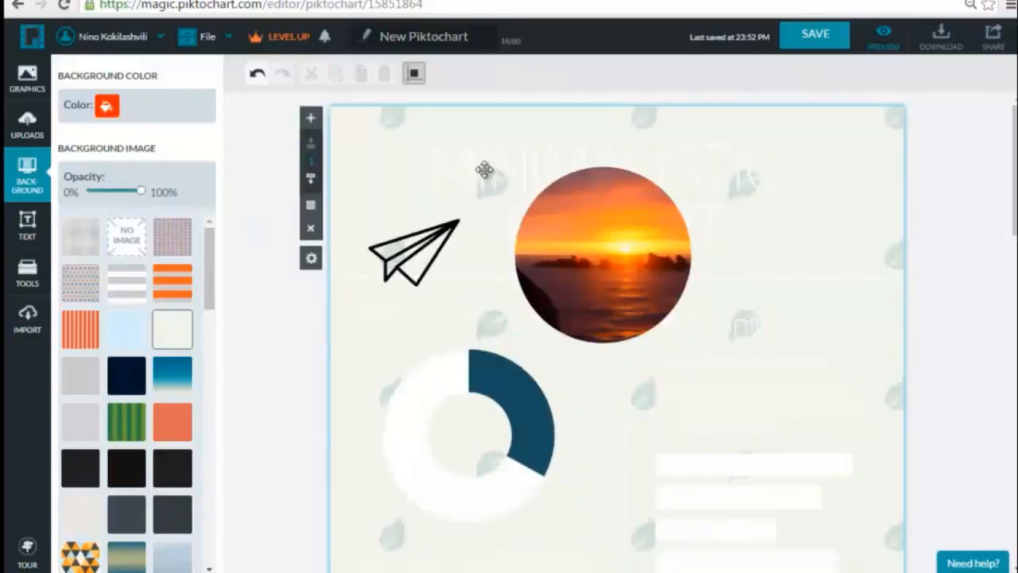
{"action": "left_click", "coordinate": [485, 171]}
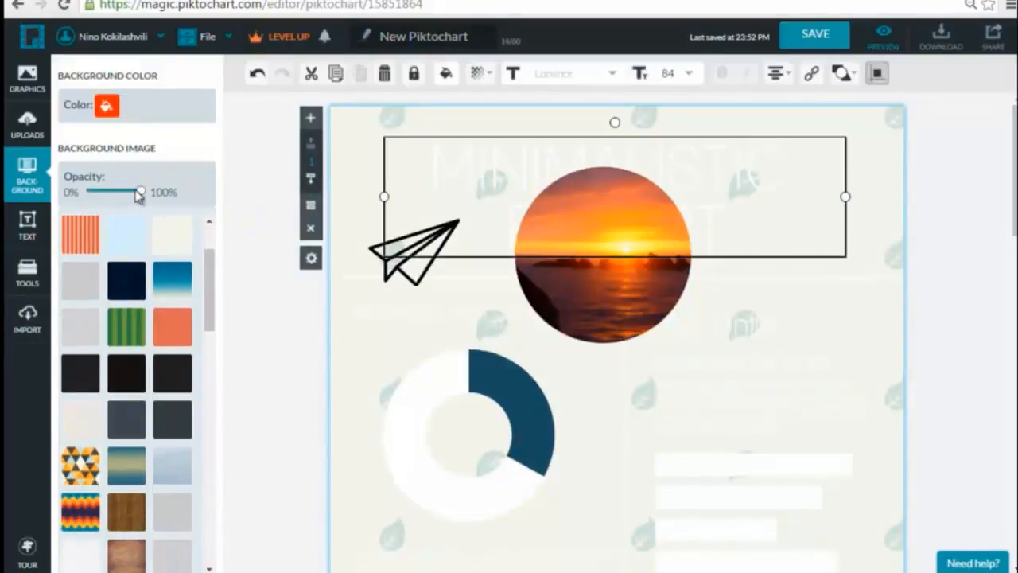
Step: Lower the background image opacity to 14%, then raise it to about 70% so the leaf pattern blends with the red
{"action": "mouse_move", "coordinate": [142, 196]}
{"action": "left_click_drag", "start_coordinate": [141, 195], "coordinate": [97, 197]}
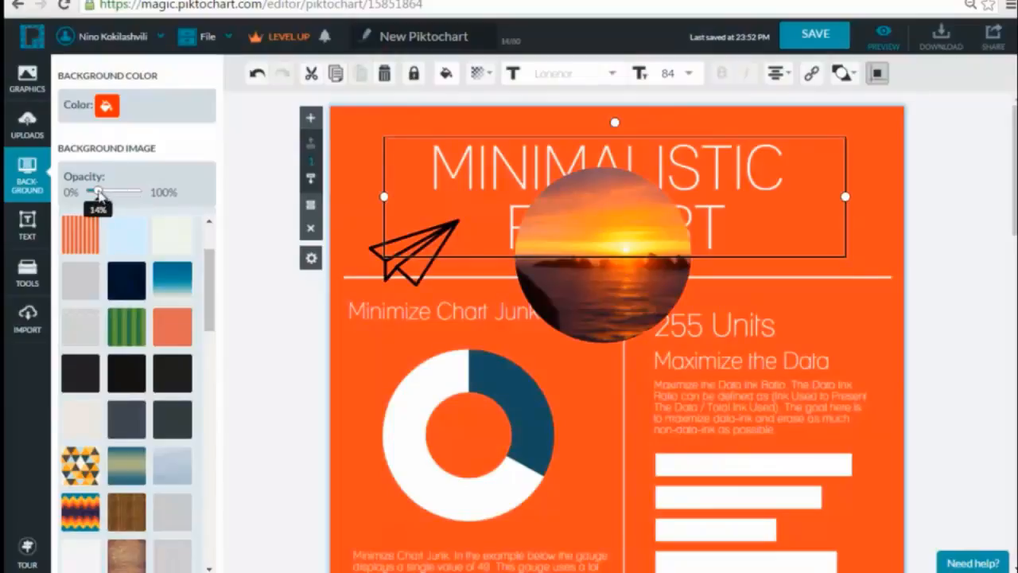
{"action": "left_click", "coordinate": [124, 194]}
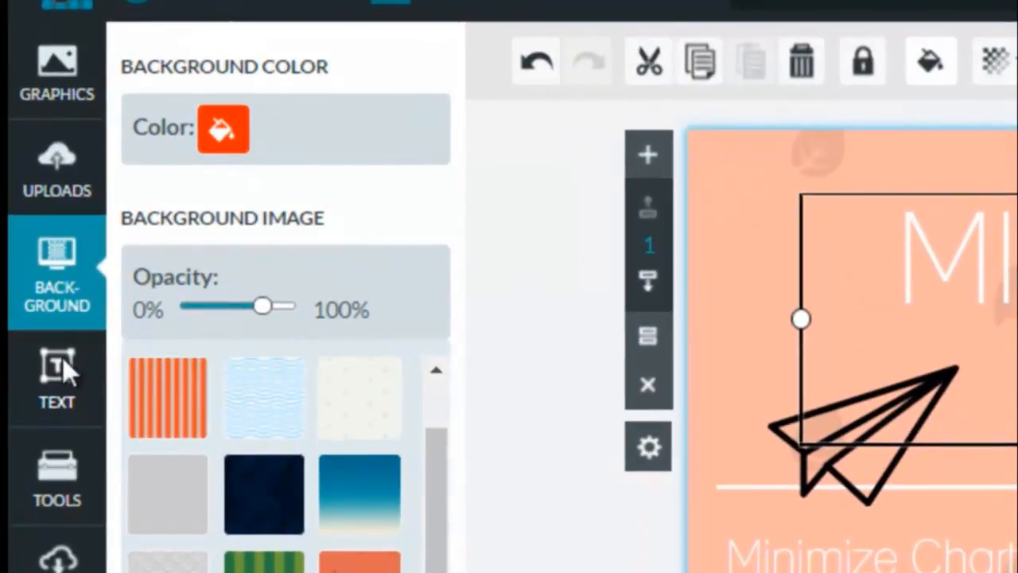
Step: Delete the MINIMALISTIC REPORT title and move the circular sunset photo down over the white bar chart
{"action": "left_click", "coordinate": [62, 357]}
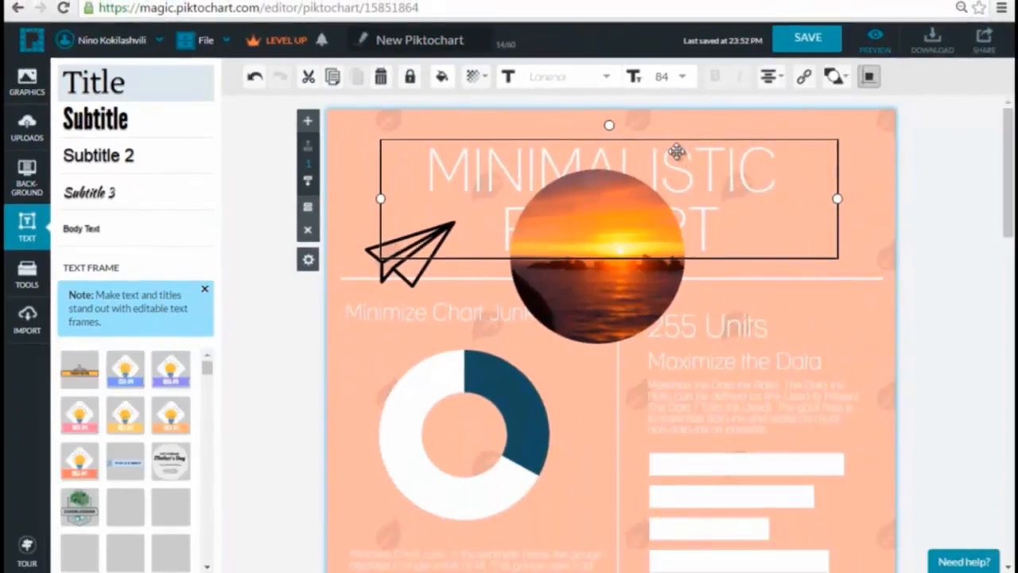
{"action": "key", "text": "Delete"}
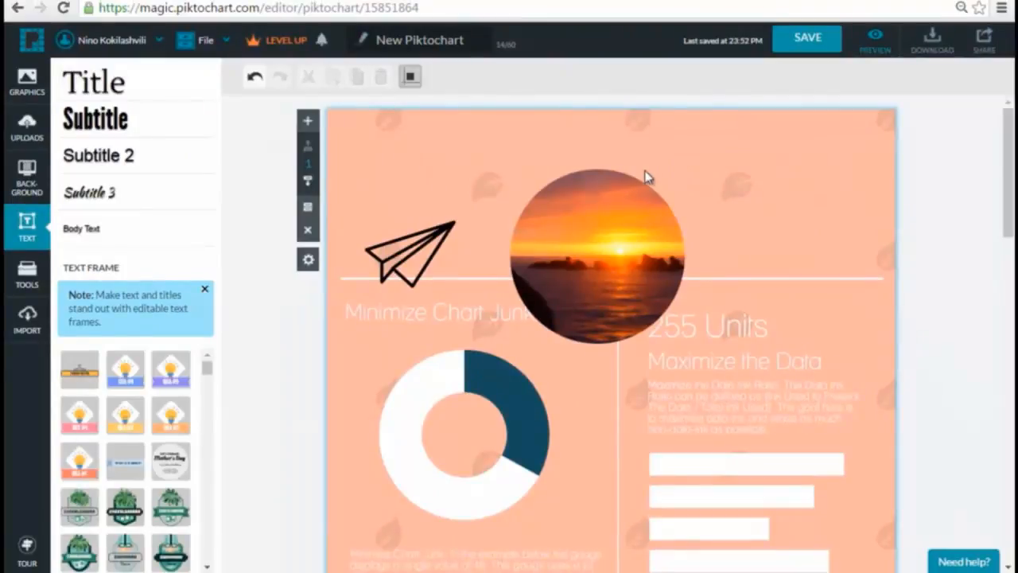
{"action": "left_click", "coordinate": [616, 242]}
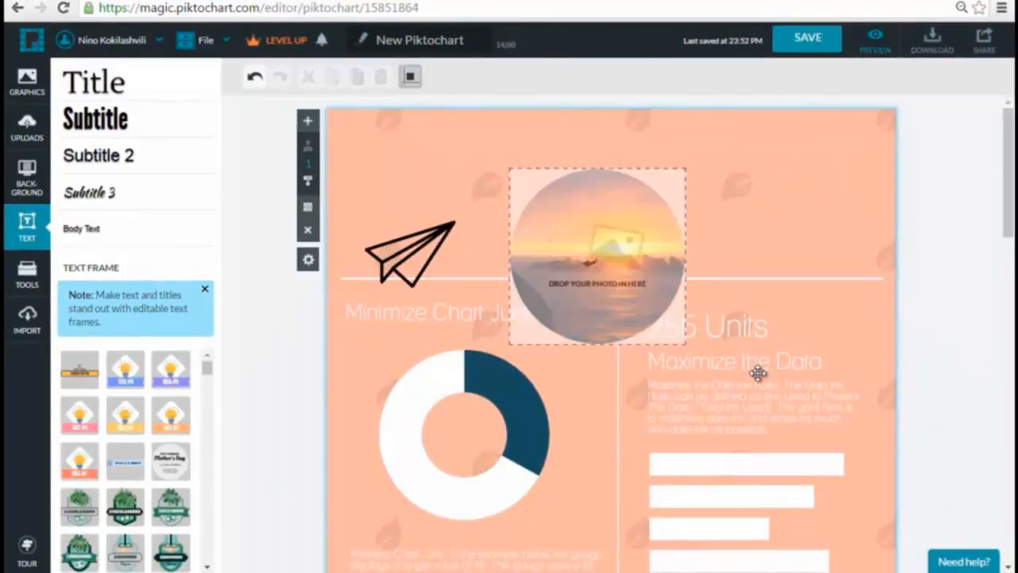
{"action": "left_click", "coordinate": [573, 264]}
{"action": "left_click_drag", "start_coordinate": [589, 272], "coordinate": [589, 270]}
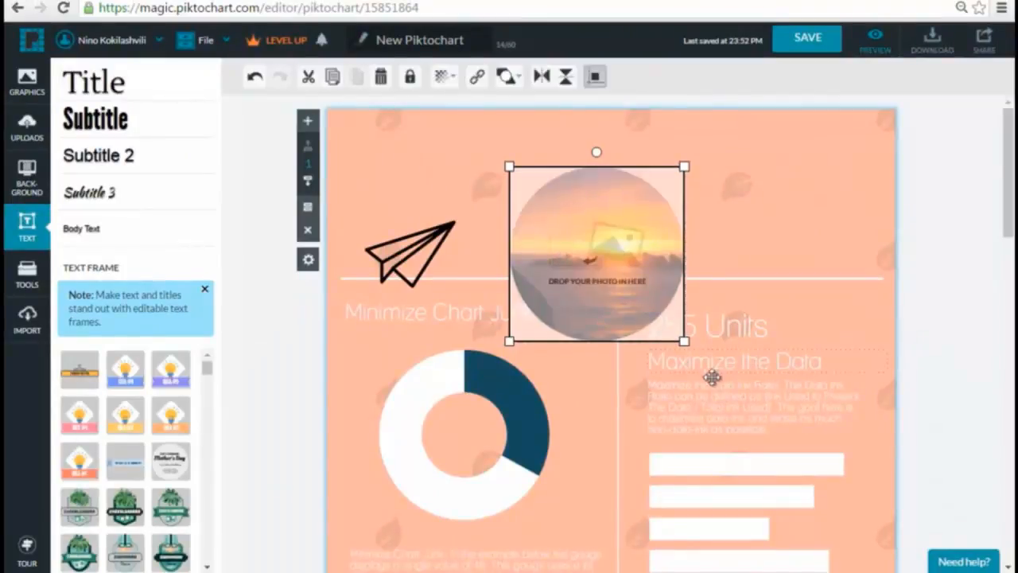
{"action": "left_click_drag", "start_coordinate": [746, 411], "coordinate": [743, 409]}
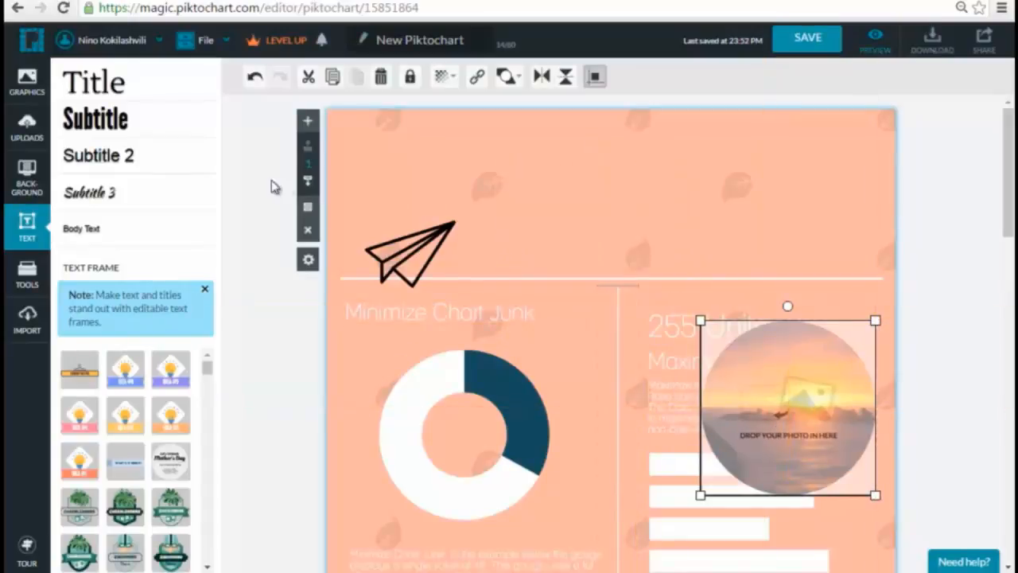
Step: Add a Title text box in the empty header and replace its placeholder text with "Georgia"
{"action": "left_click_drag", "start_coordinate": [102, 89], "coordinate": [459, 174]}
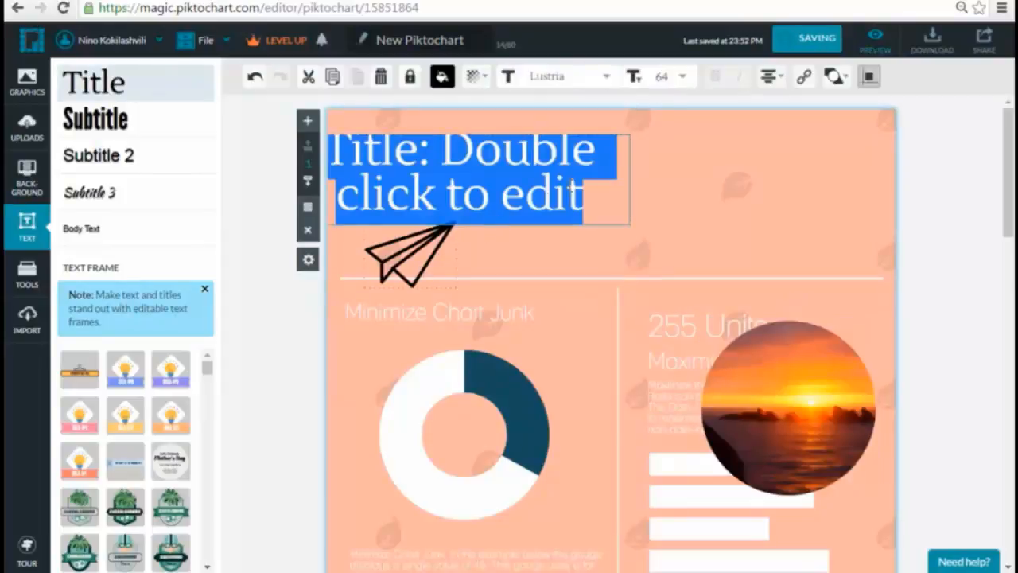
{"action": "left_click", "coordinate": [592, 206]}
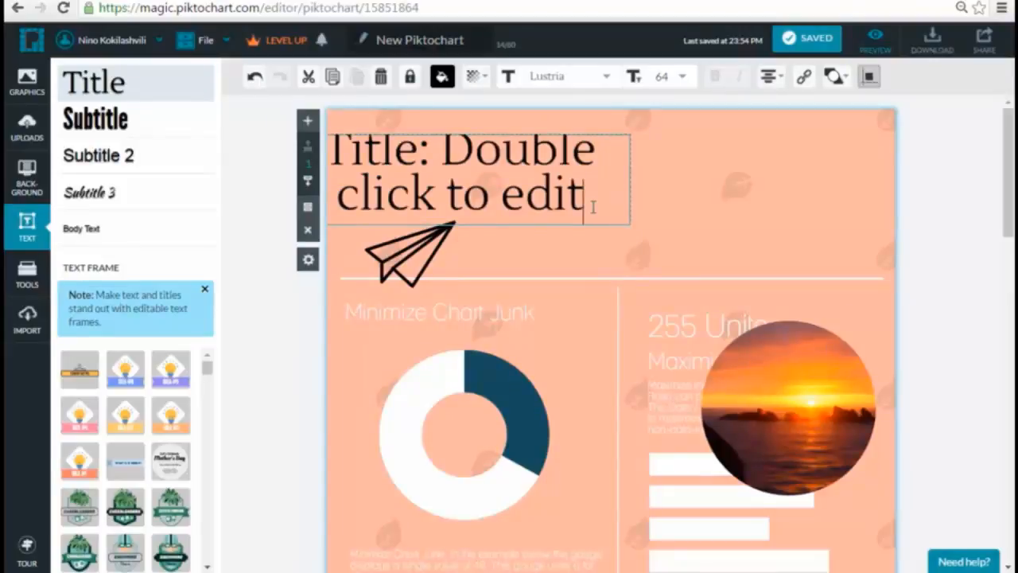
{"action": "key", "text": "BackSpace"}
{"action": "key", "text": "BackSpace"}
{"action": "key", "text": "BackSpace"}
{"action": "key", "text": "BackSpace"}
{"action": "key", "text": "BackSpace"}
{"action": "key", "text": "BackSpace"}
{"action": "key", "text": "BackSpace"}
{"action": "key", "text": "BackSpace"}
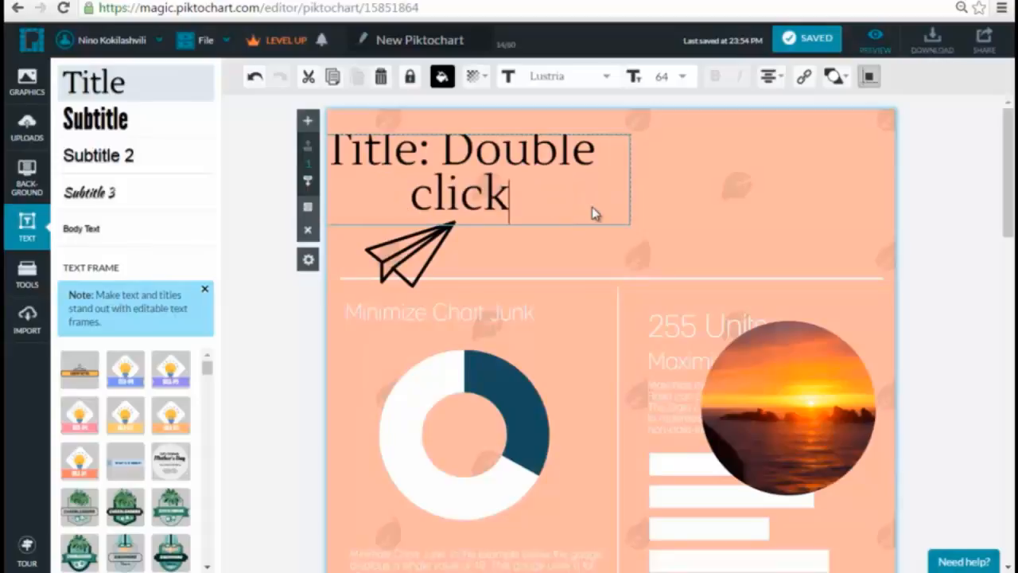
{"action": "key", "text": "BackSpace"}
{"action": "key", "text": "BackSpace"}
{"action": "key", "text": "BackSpace"}
{"action": "key", "text": "BackSpace"}
{"action": "key", "text": "BackSpace"}
{"action": "key", "text": "BackSpace"}
{"action": "key", "text": "BackSpace"}
{"action": "key", "text": "BackSpace"}
{"action": "key", "text": "BackSpace"}
{"action": "key", "text": "BackSpace"}
{"action": "key", "text": "BackSpace"}
{"action": "key", "text": "BackSpace"}
{"action": "key", "text": "BackSpace"}
{"action": "key", "text": "BackSpace"}
{"action": "key", "text": "BackSpace"}
{"action": "key", "text": "BackSpace"}
{"action": "key", "text": "BackSpace"}
{"action": "key", "text": "BackSpace"}
{"action": "key", "text": "BackSpace"}
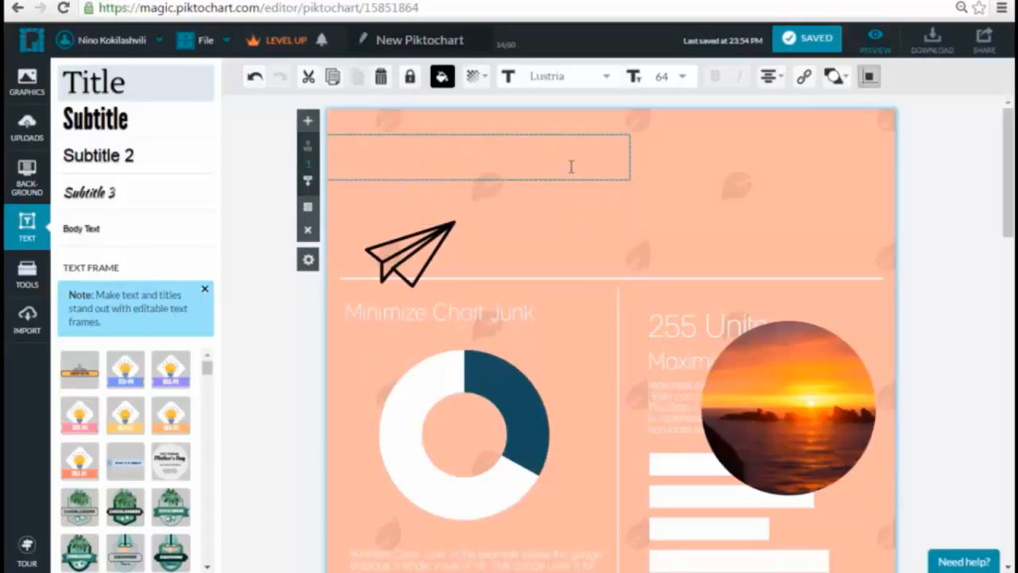
{"action": "type", "text": "Georgia"}
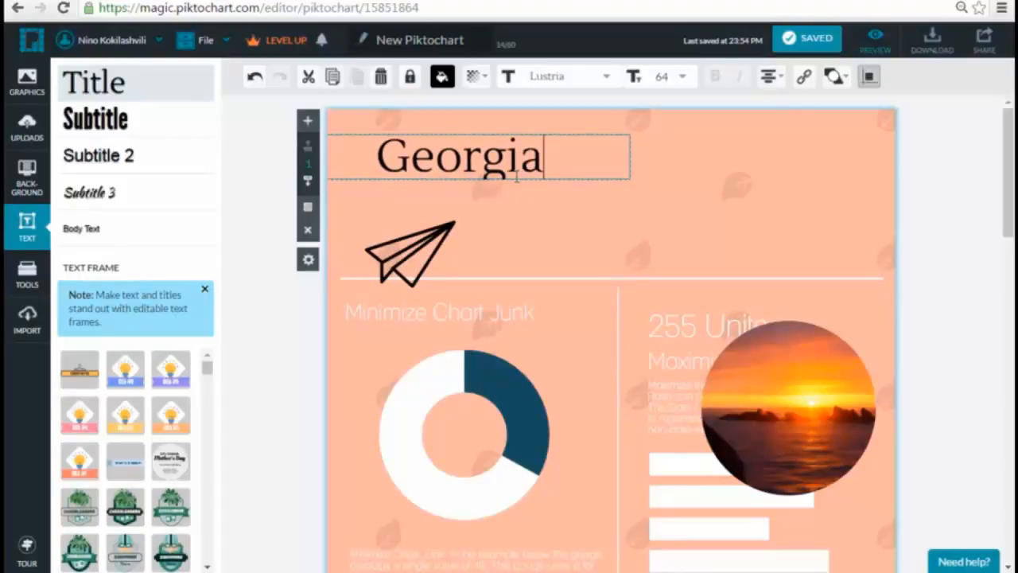
Step: Duplicate the Georgia title and place the copy lower, across the horizontal white line beside the paper plane
{"action": "left_click", "coordinate": [522, 178]}
{"action": "left_click", "coordinate": [527, 182]}
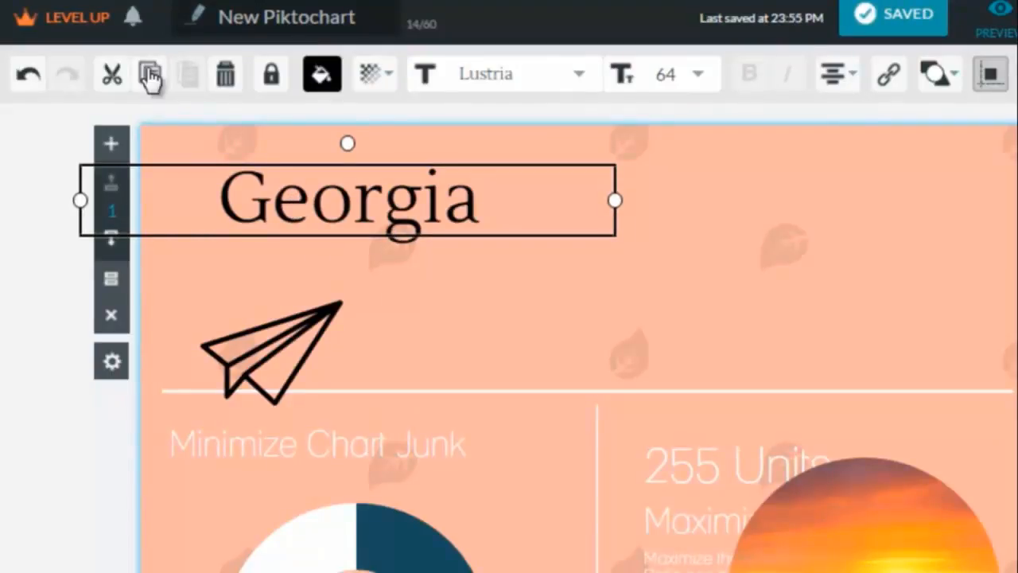
{"action": "left_click", "coordinate": [151, 77]}
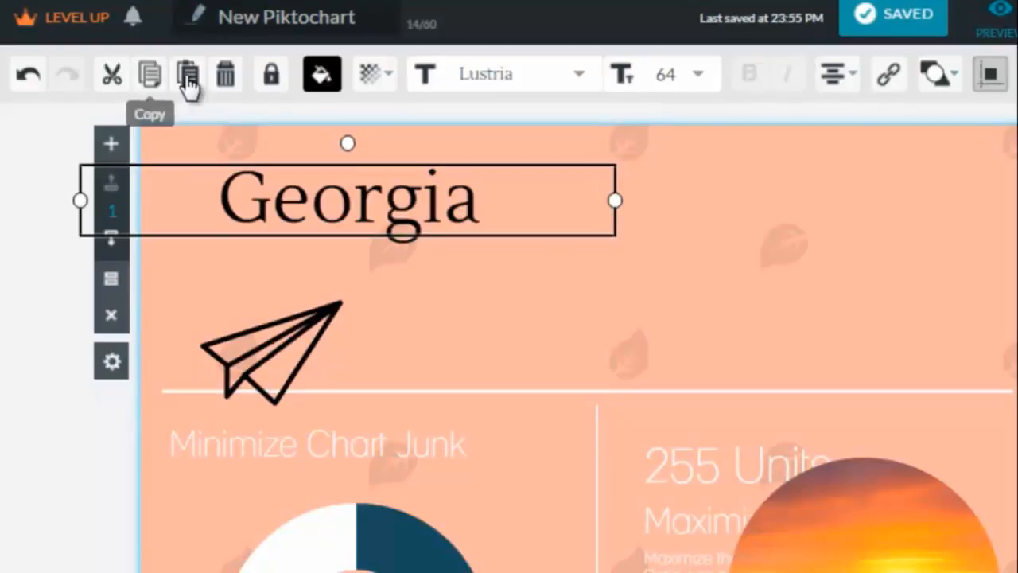
{"action": "left_click", "coordinate": [188, 79]}
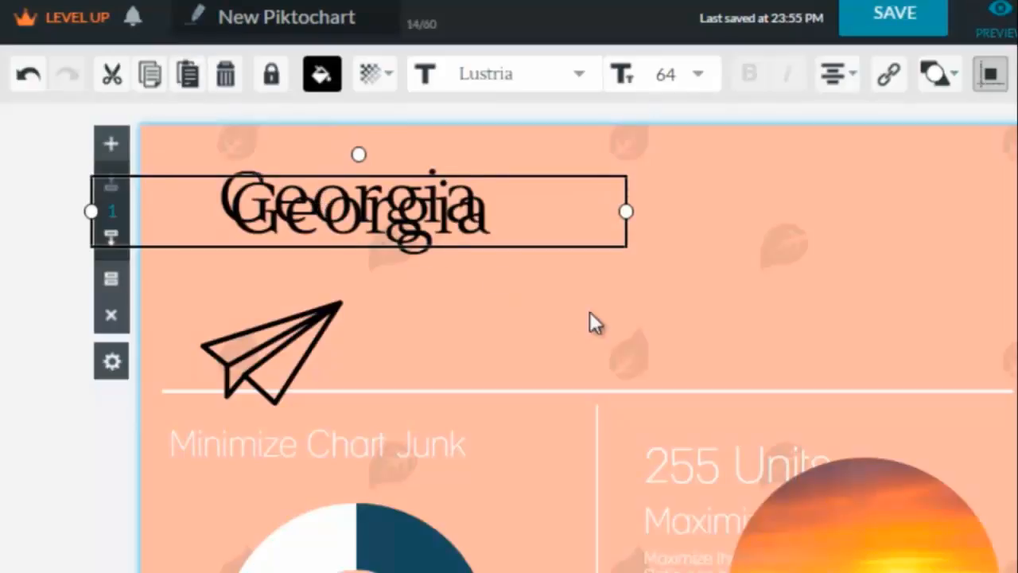
{"action": "left_click_drag", "start_coordinate": [354, 227], "coordinate": [666, 377]}
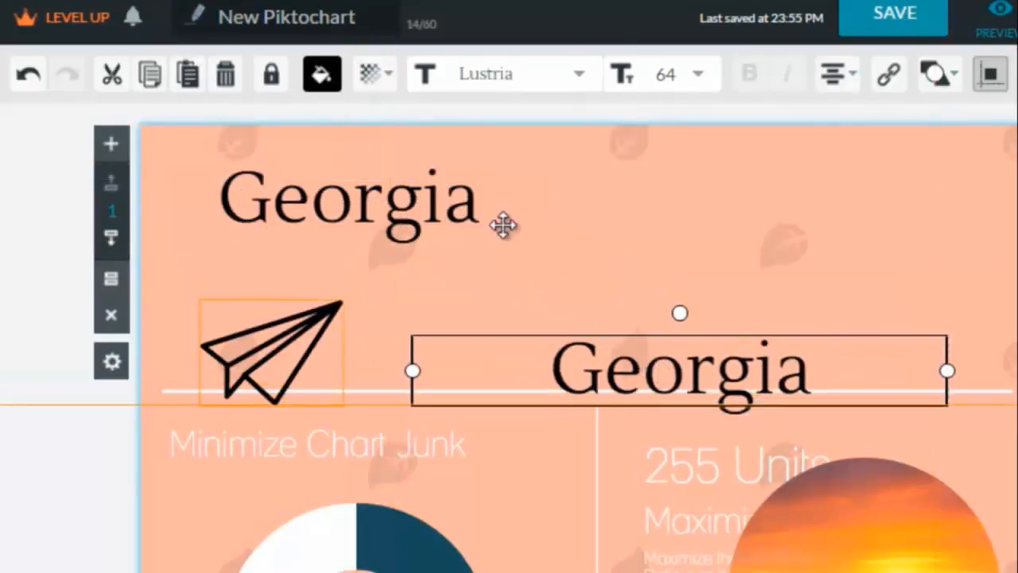
Step: Move the original Georgia title towards the middle of the header, then delete it
{"action": "left_click", "coordinate": [412, 204]}
{"action": "left_click_drag", "start_coordinate": [411, 204], "coordinate": [695, 206]}
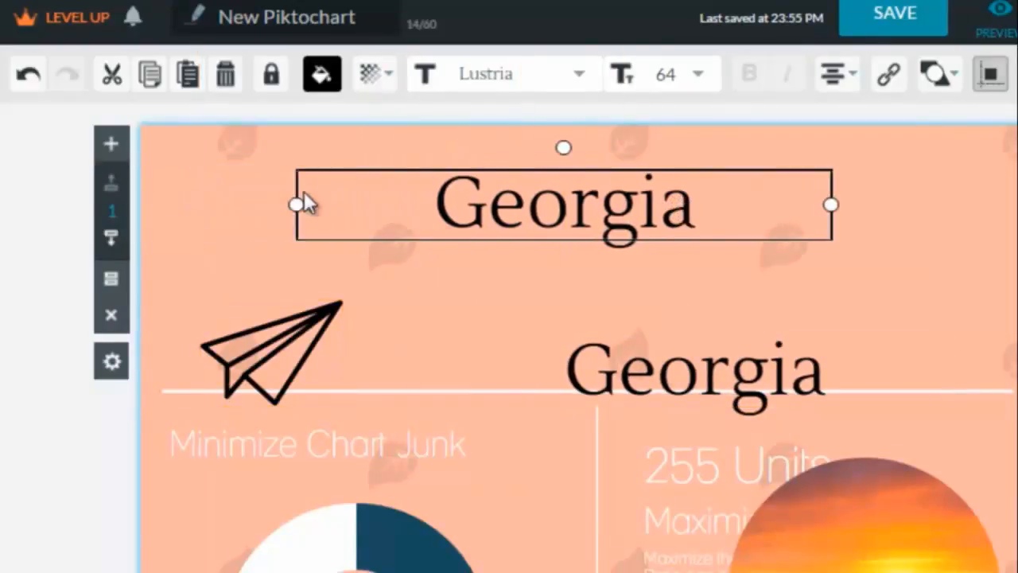
{"action": "left_click", "coordinate": [226, 84]}
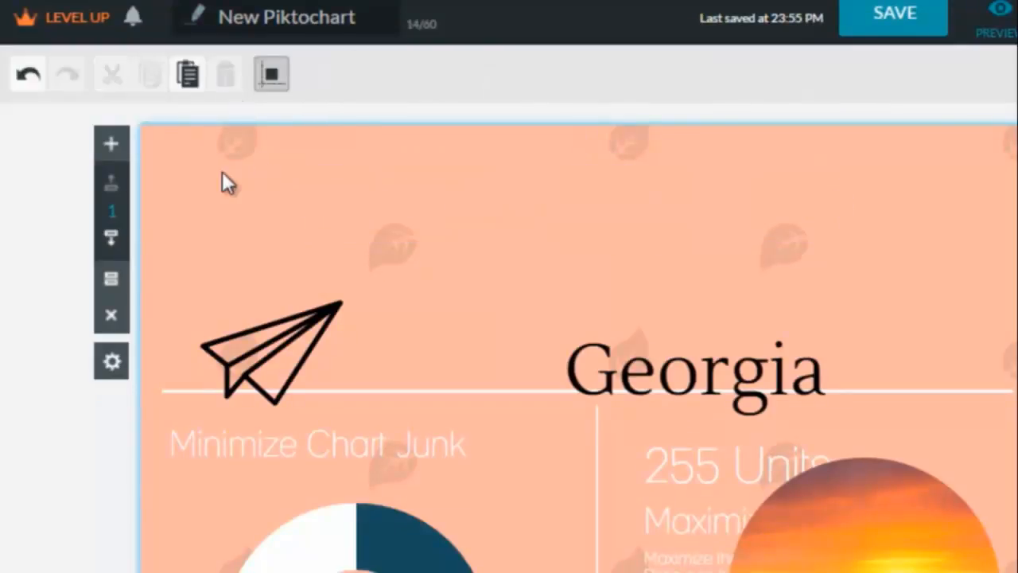
Step: Undo the deletion of the upper Georgia title and lock the restored title in place
{"action": "left_click", "coordinate": [27, 79]}
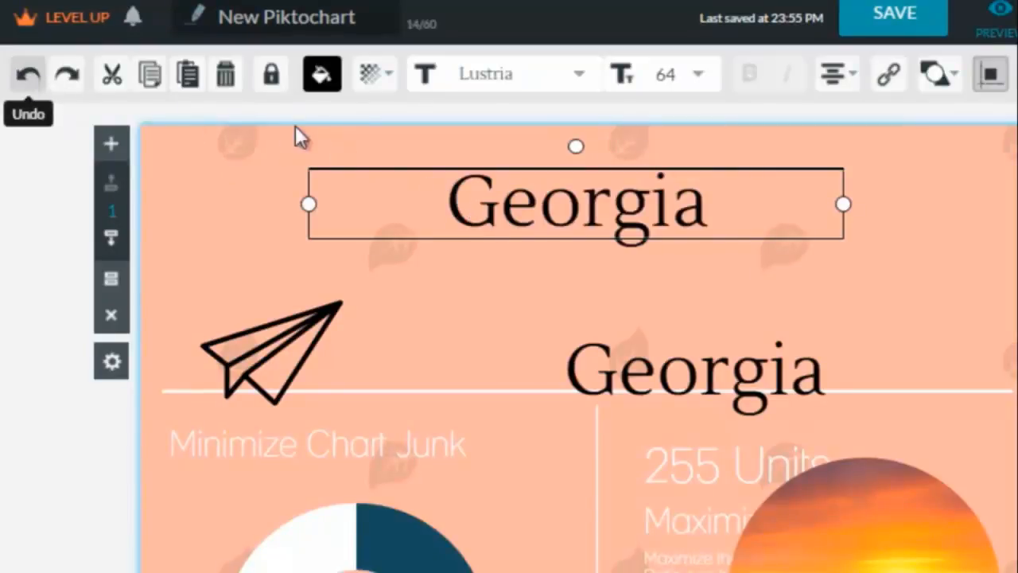
{"action": "left_click", "coordinate": [272, 80]}
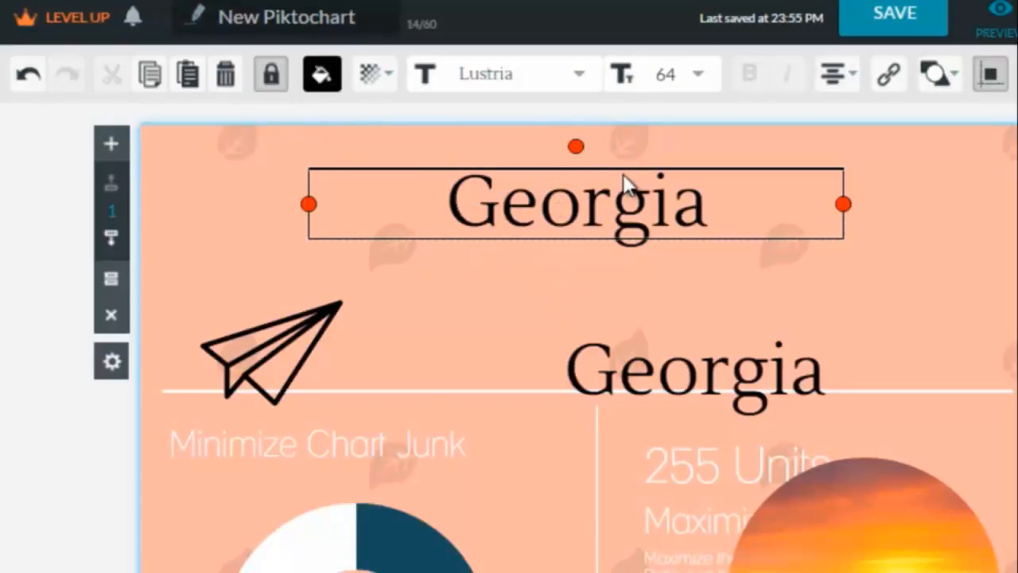
Step: Colour the upper Georgia title red (#FF0000) and keep its opacity at 100%
{"action": "left_click", "coordinate": [322, 78]}
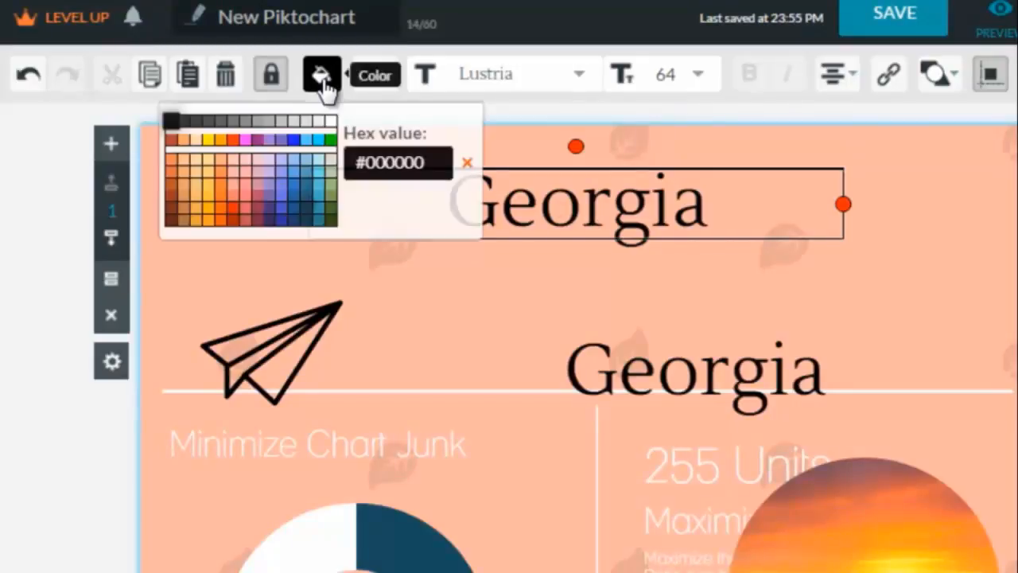
{"action": "left_click", "coordinate": [231, 136]}
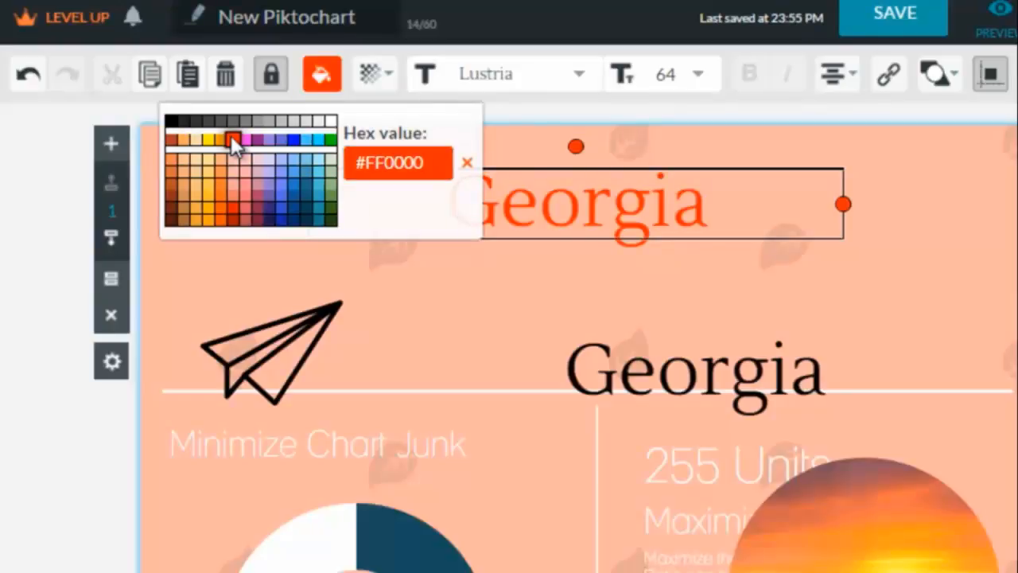
{"action": "left_click", "coordinate": [390, 89]}
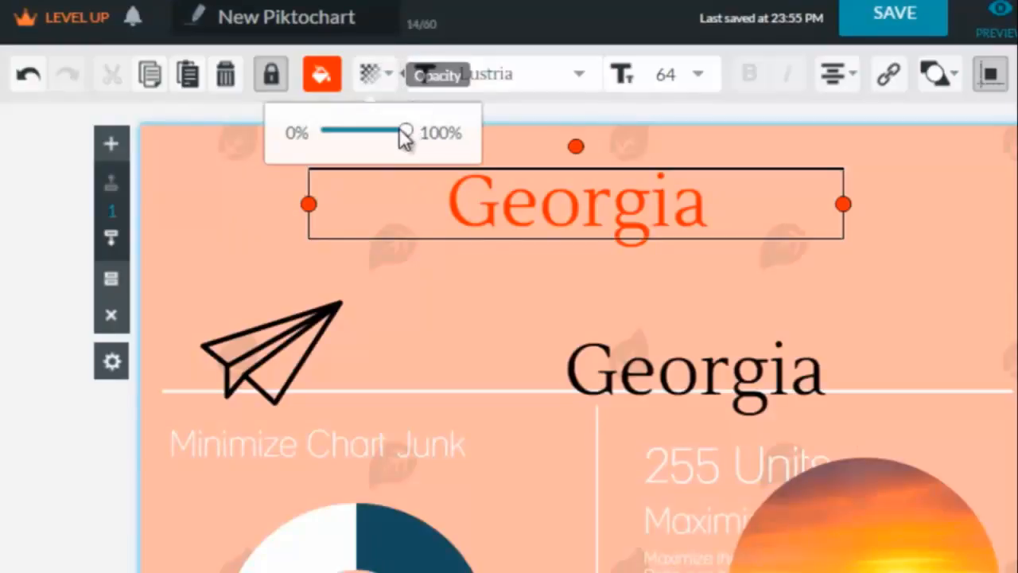
{"action": "left_click_drag", "start_coordinate": [406, 134], "coordinate": [427, 130]}
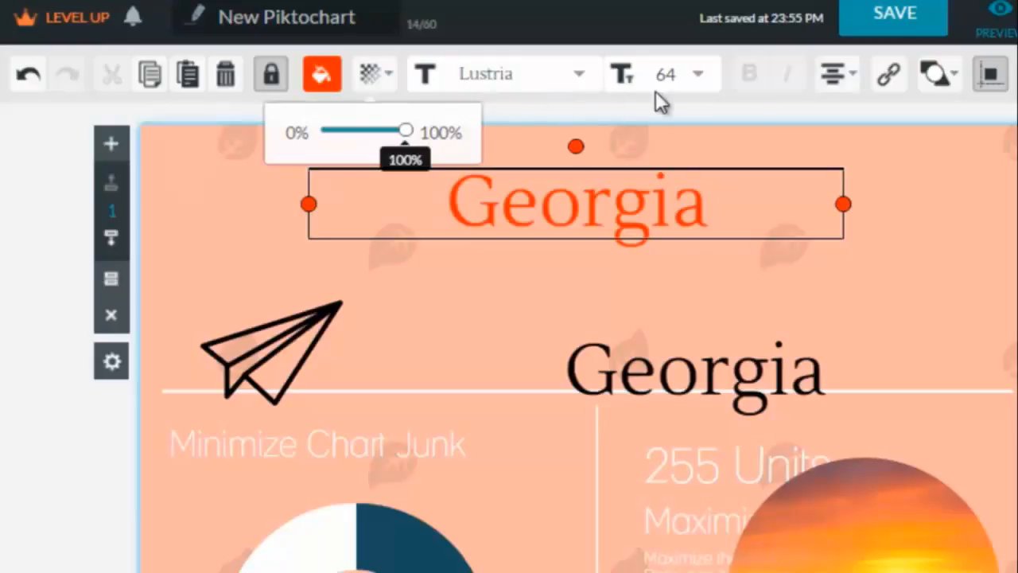
Step: Look through the available font sizes for the upper Georgia title, leaving the size as it is
{"action": "left_click", "coordinate": [698, 77]}
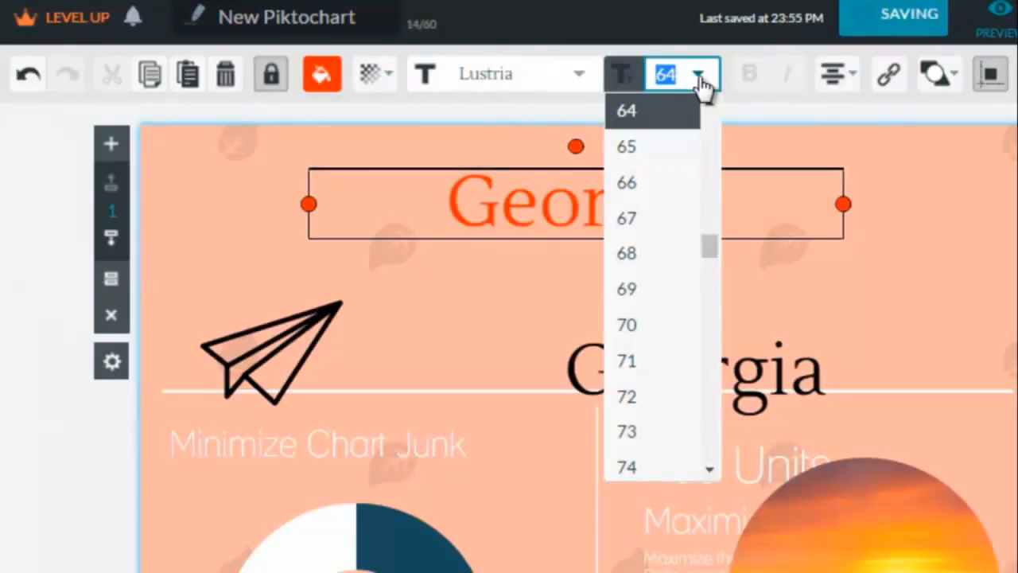
{"action": "left_click", "coordinate": [700, 88]}
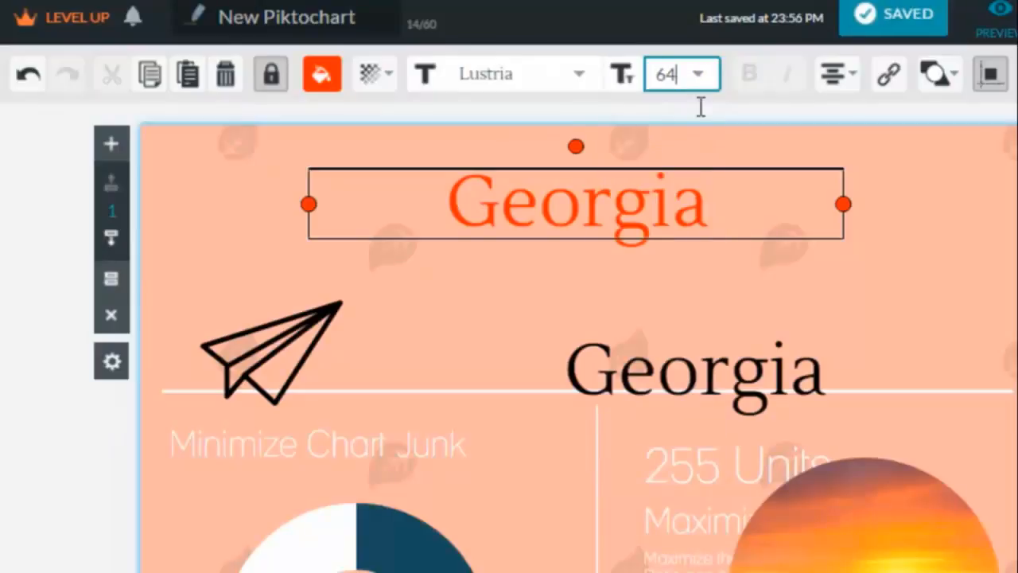
{"action": "left_click", "coordinate": [693, 203]}
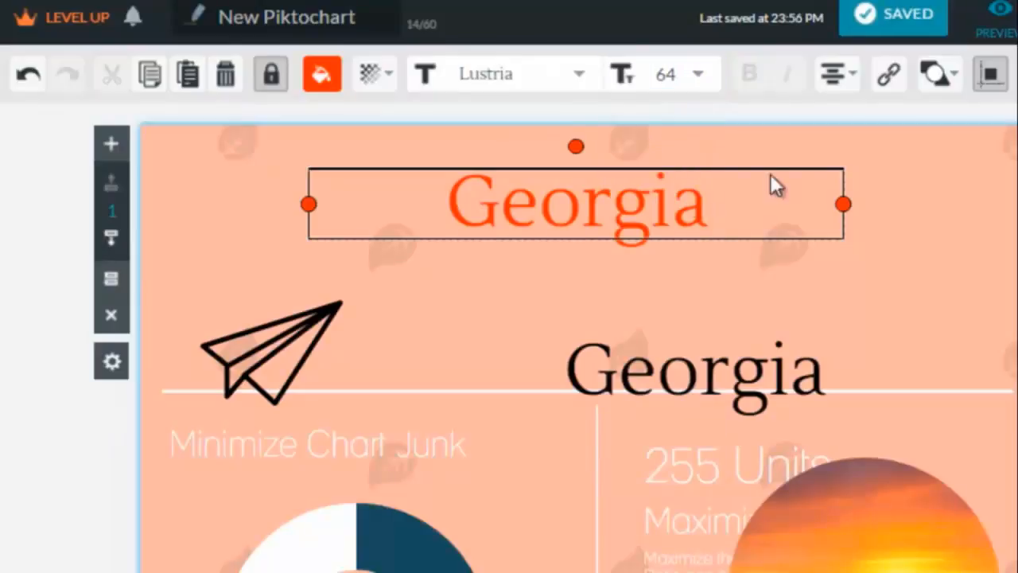
Step: Try left alignment on the upper Georgia title and return its text to centre alignment
{"action": "left_click", "coordinate": [859, 80]}
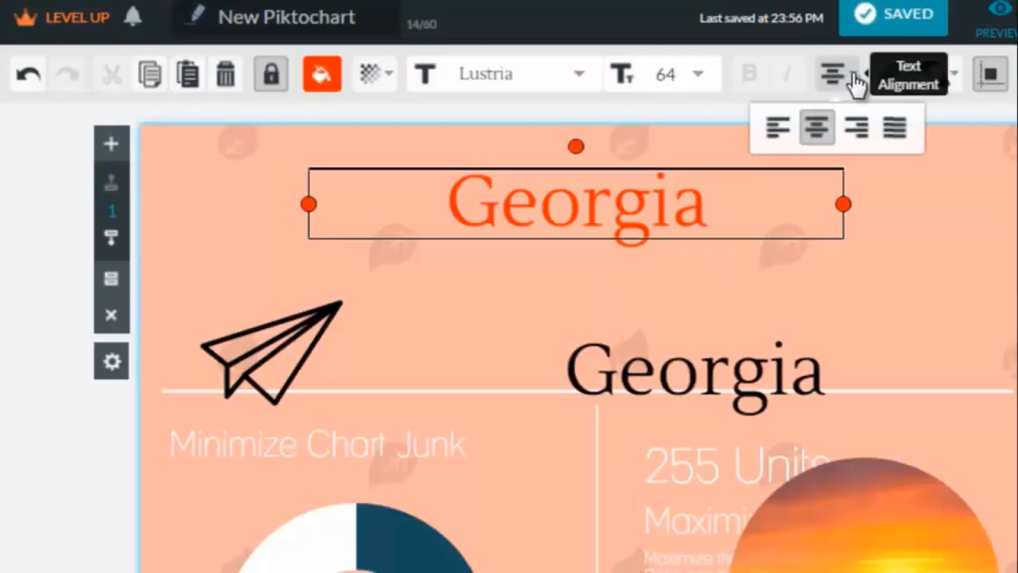
{"action": "left_click", "coordinate": [779, 131]}
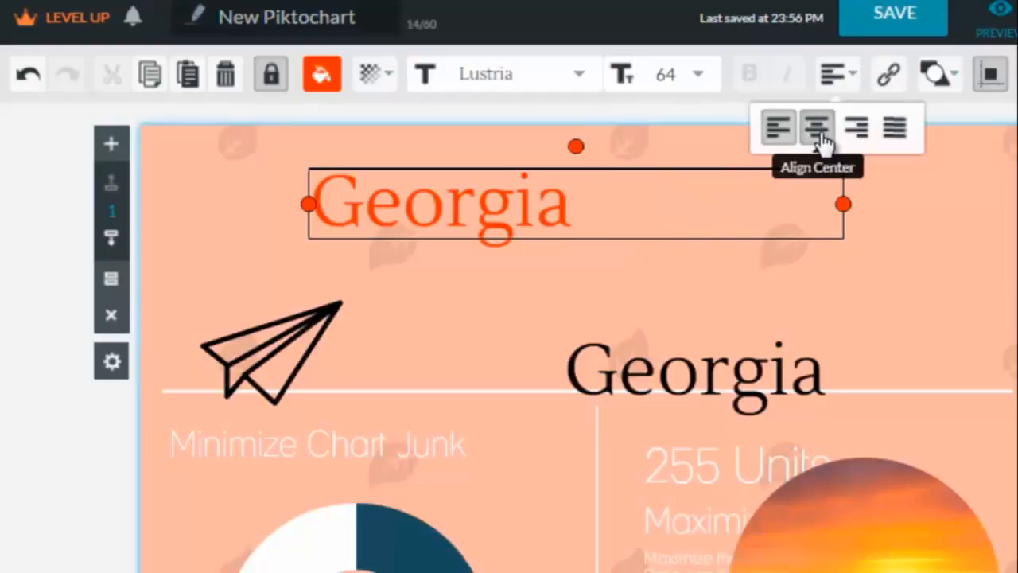
{"action": "left_click", "coordinate": [817, 129]}
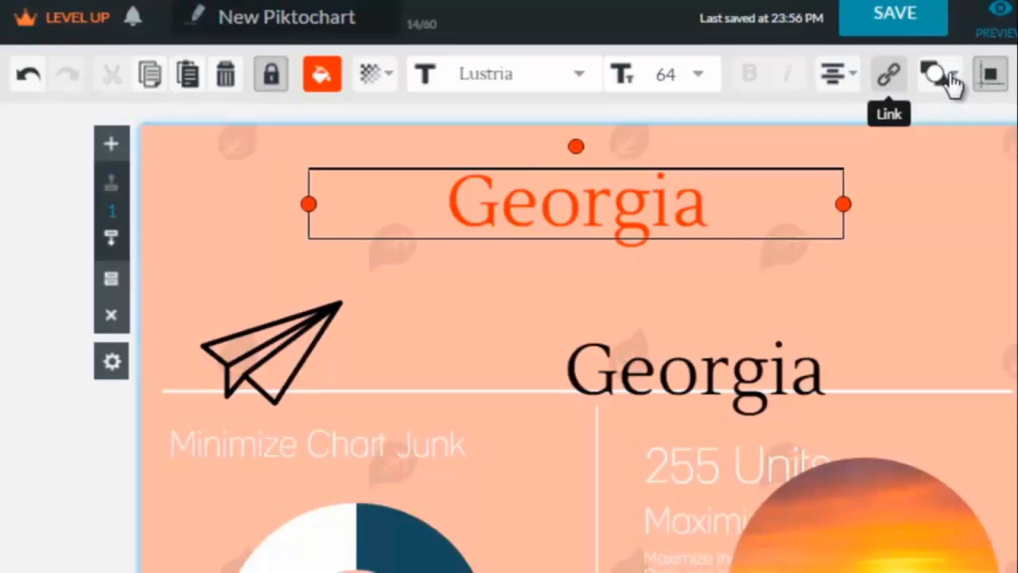
{"action": "mouse_move", "coordinate": [950, 80]}
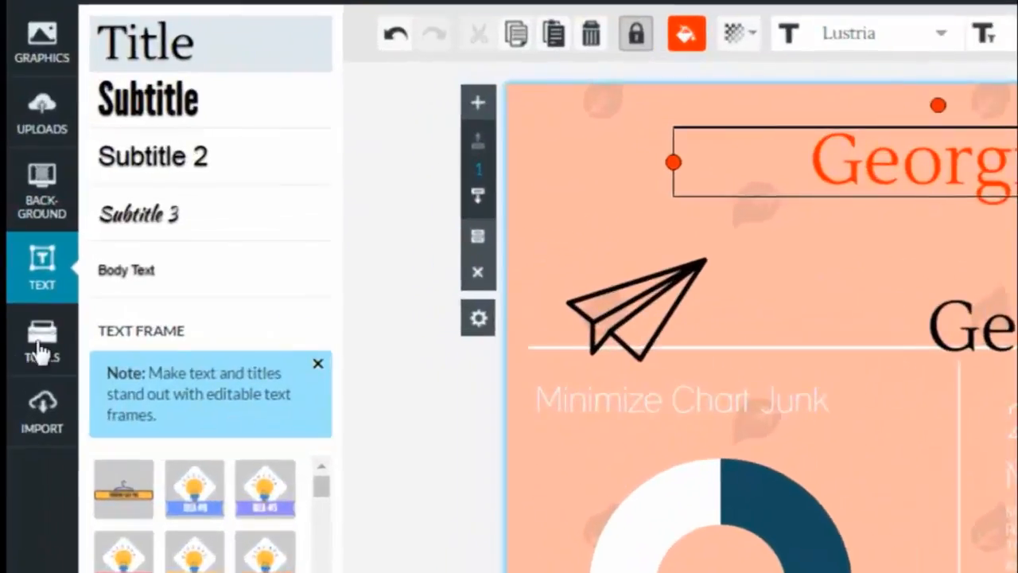
Step: View the video insertion options and start a new chart of the Vertical Bar type
{"action": "left_click", "coordinate": [40, 350]}
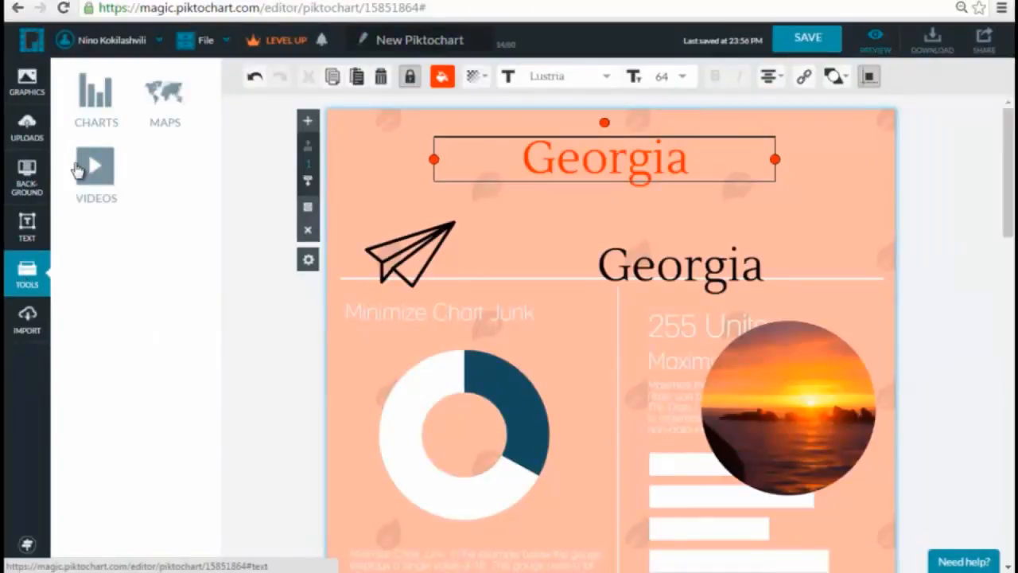
{"action": "left_click", "coordinate": [96, 177]}
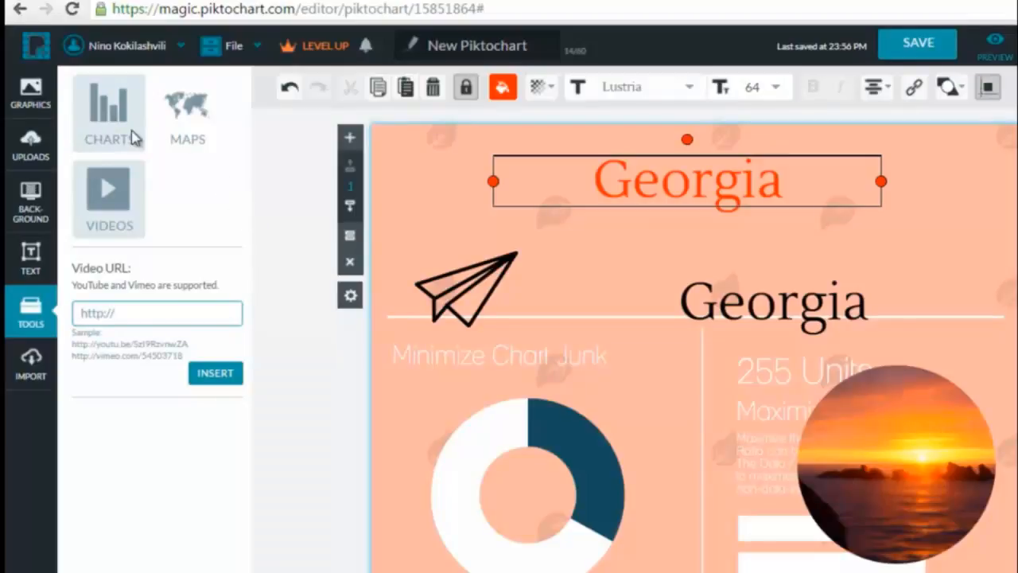
{"action": "left_click", "coordinate": [112, 121]}
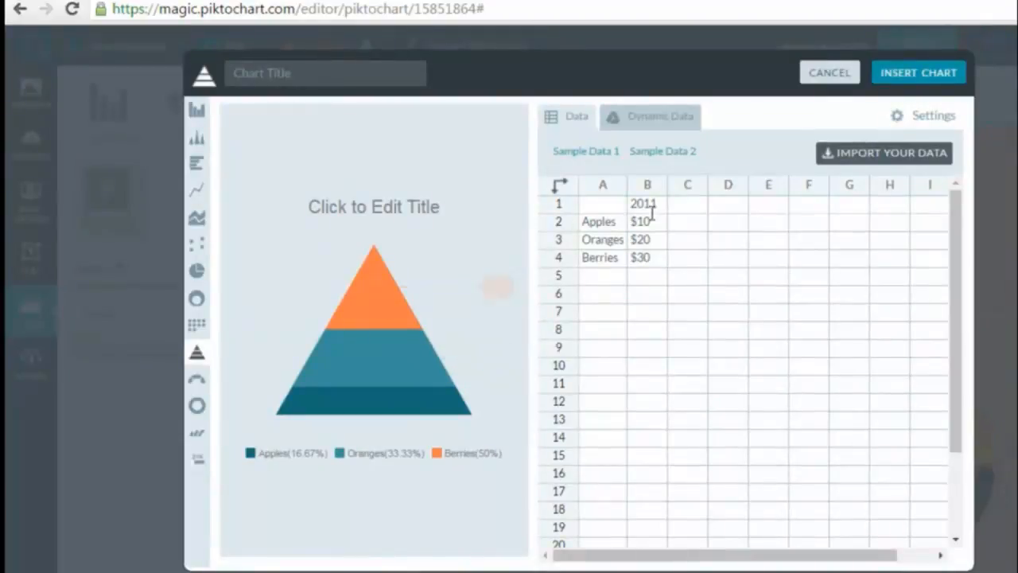
{"action": "left_click", "coordinate": [199, 111]}
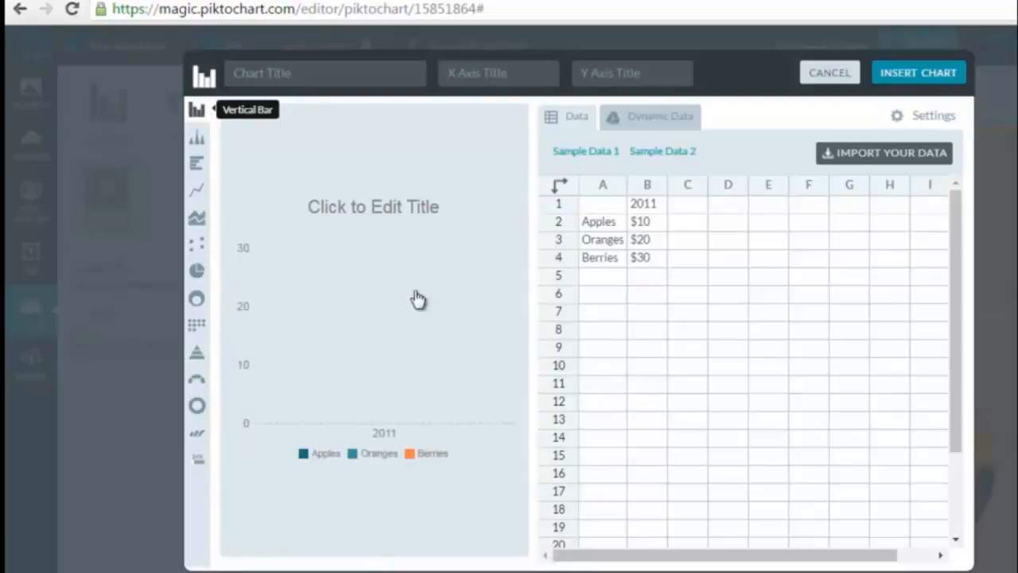
Step: Set individual bar colours in the chart settings: Apples orange (#e67657), Oranges dark red (#990000) and Berries dark green (#274e13)
{"action": "left_click", "coordinate": [917, 121]}
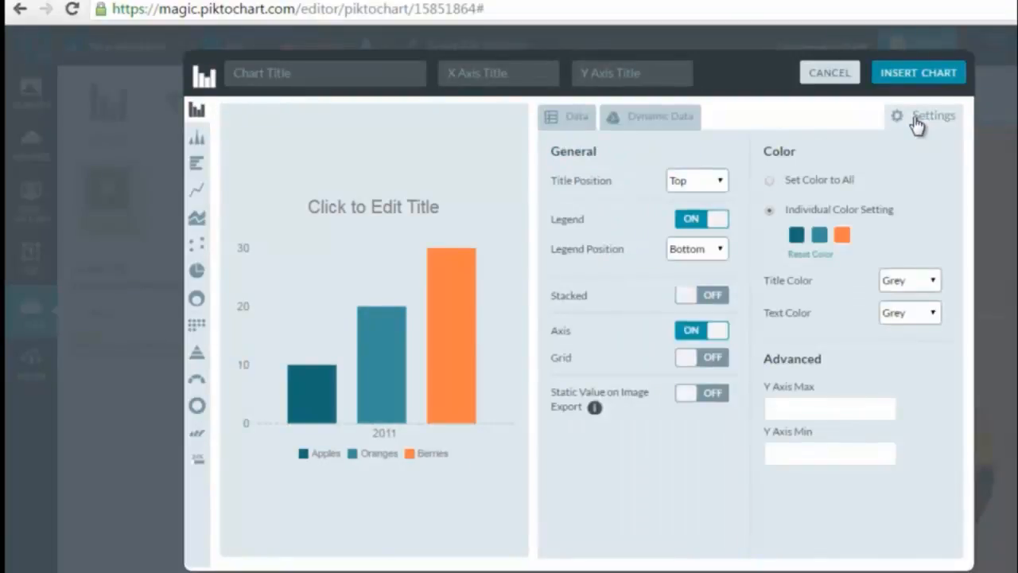
{"action": "left_click", "coordinate": [797, 235]}
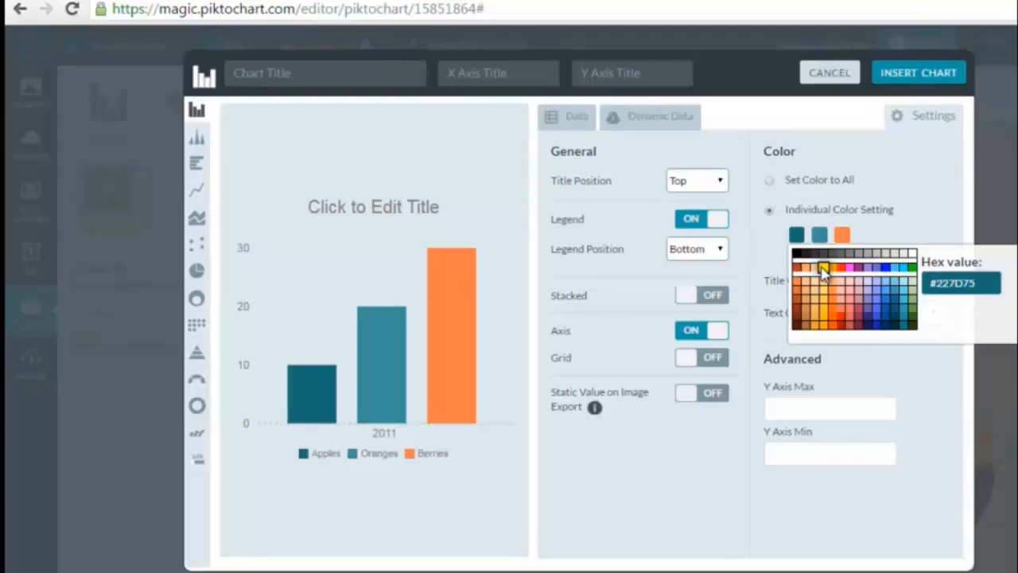
{"action": "left_click", "coordinate": [822, 269]}
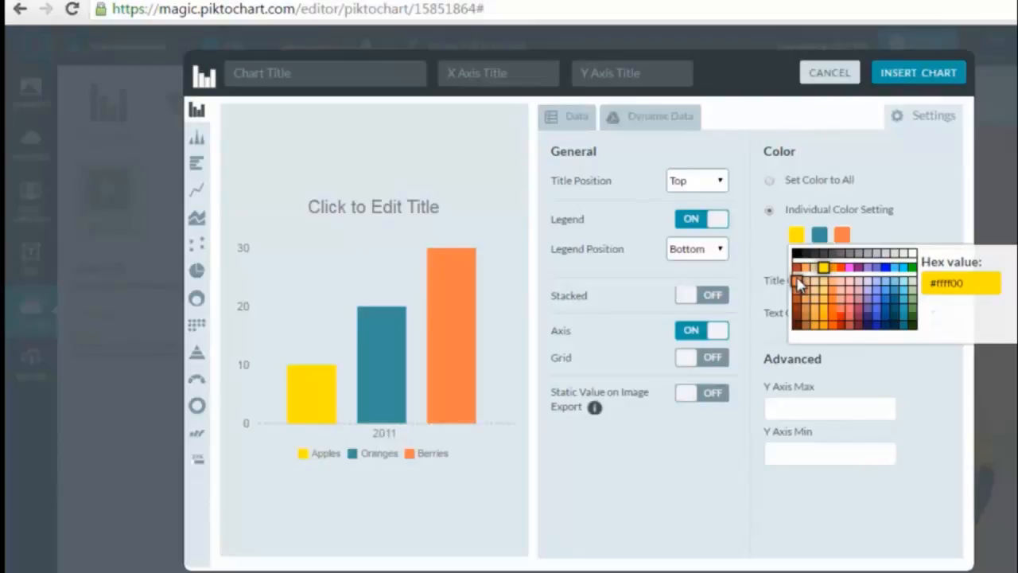
{"action": "left_click", "coordinate": [798, 283]}
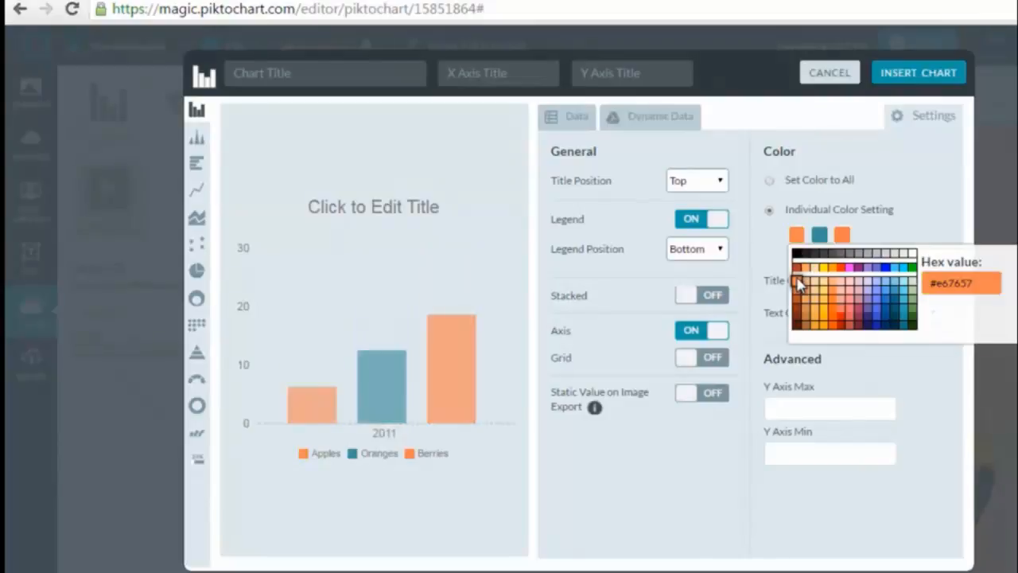
{"action": "left_click", "coordinate": [820, 236]}
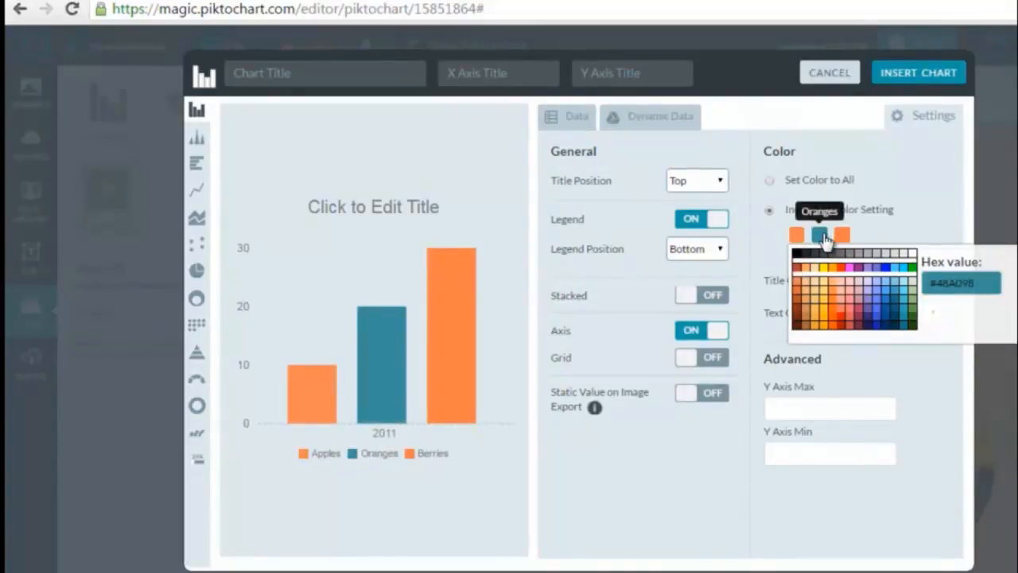
{"action": "left_click", "coordinate": [841, 324]}
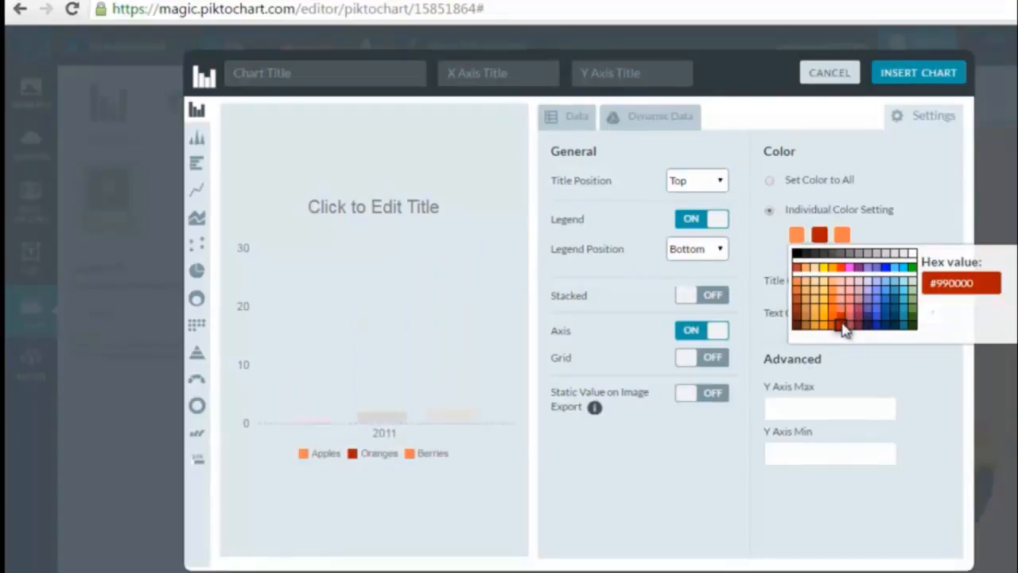
{"action": "left_click", "coordinate": [842, 242]}
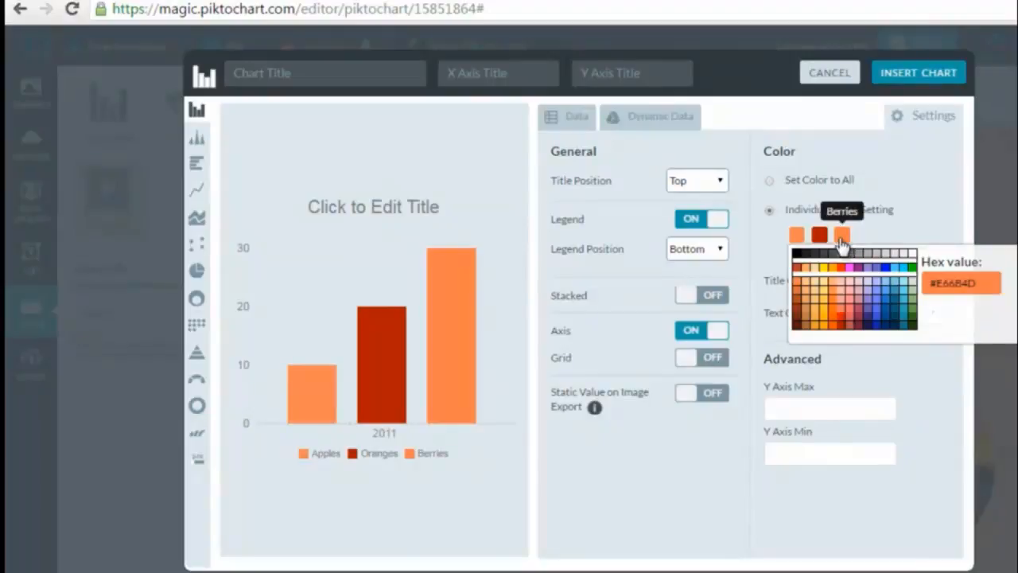
{"action": "left_click", "coordinate": [912, 325]}
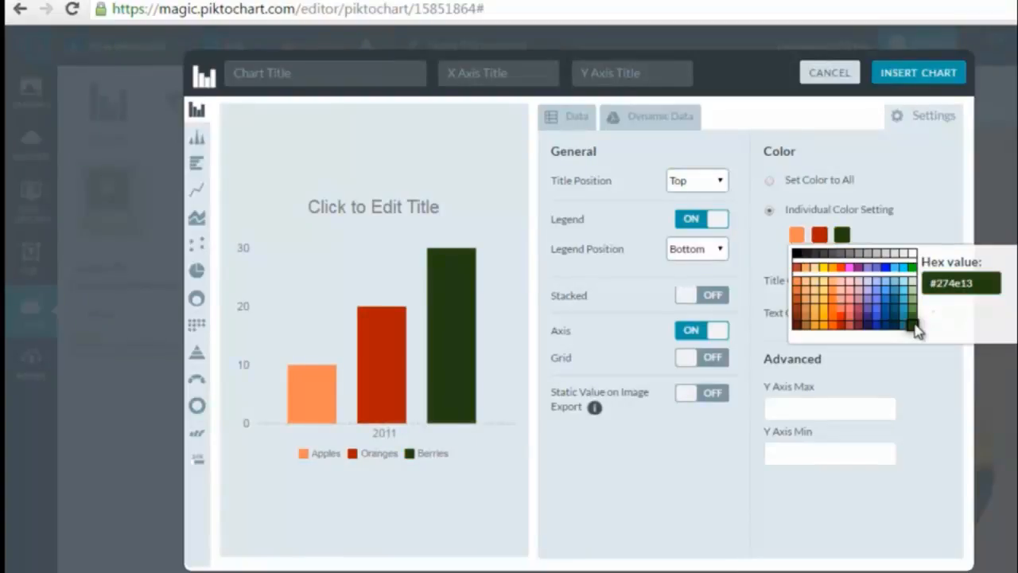
Step: Replace the Apples label in the chart's data table with "რქაწითელი"
{"action": "left_click", "coordinate": [576, 121]}
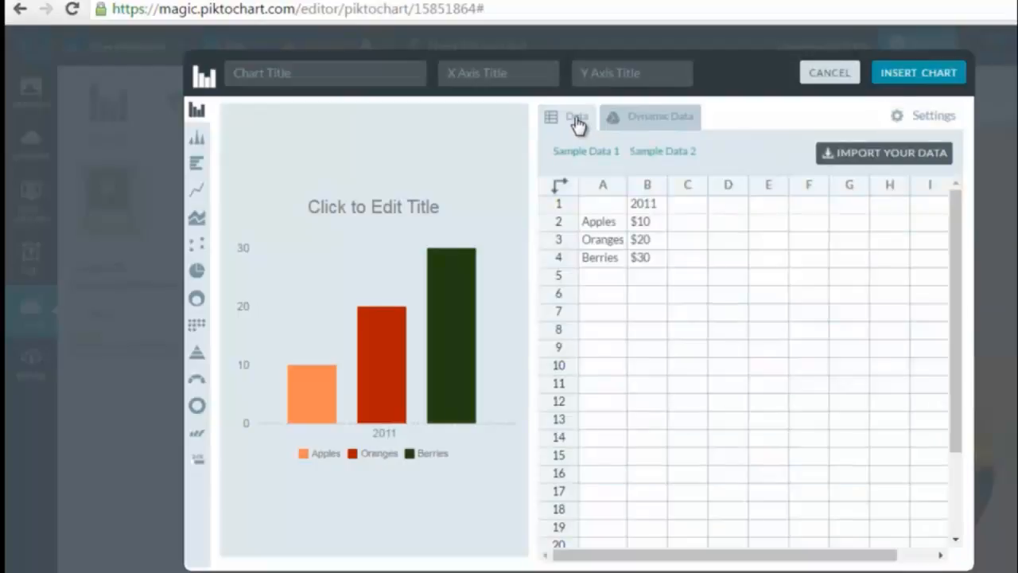
{"action": "left_click", "coordinate": [621, 225]}
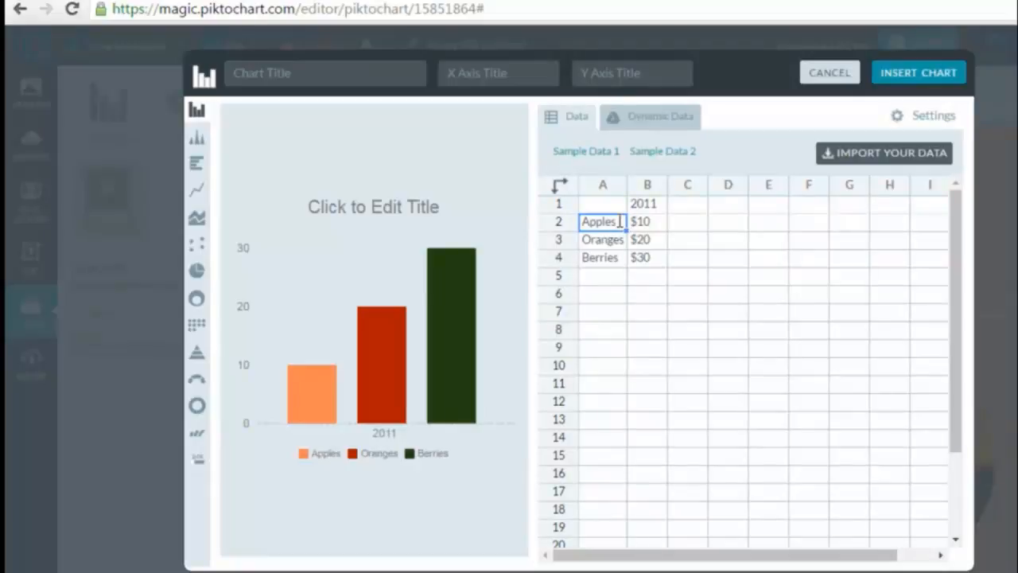
{"action": "key", "text": "BackSpace"}
{"action": "type", "text": "ro"}
{"action": "key", "text": "BackSpace"}
{"action": "key", "text": "BackSpace"}
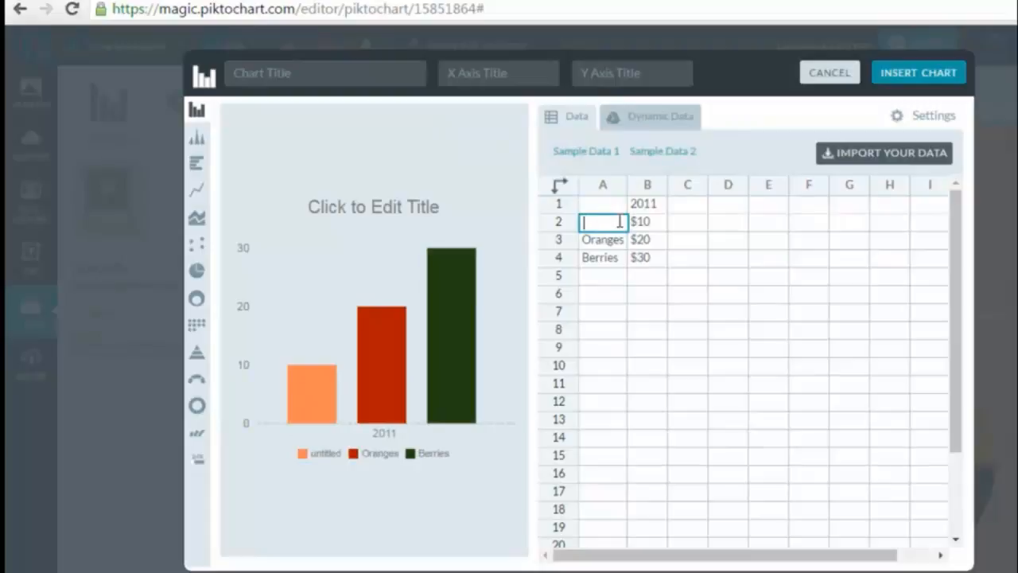
{"action": "type", "text": "Agbin"}
{"action": "type", "text": "თელი"}
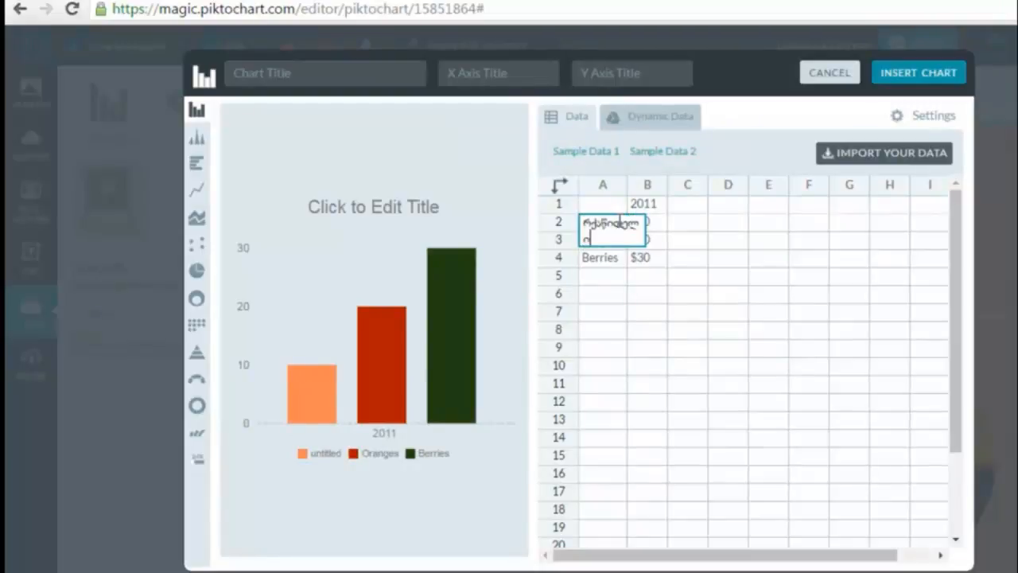
Step: Set the 2011 value of the რქაწითელი row to 0.8
{"action": "left_click", "coordinate": [680, 226]}
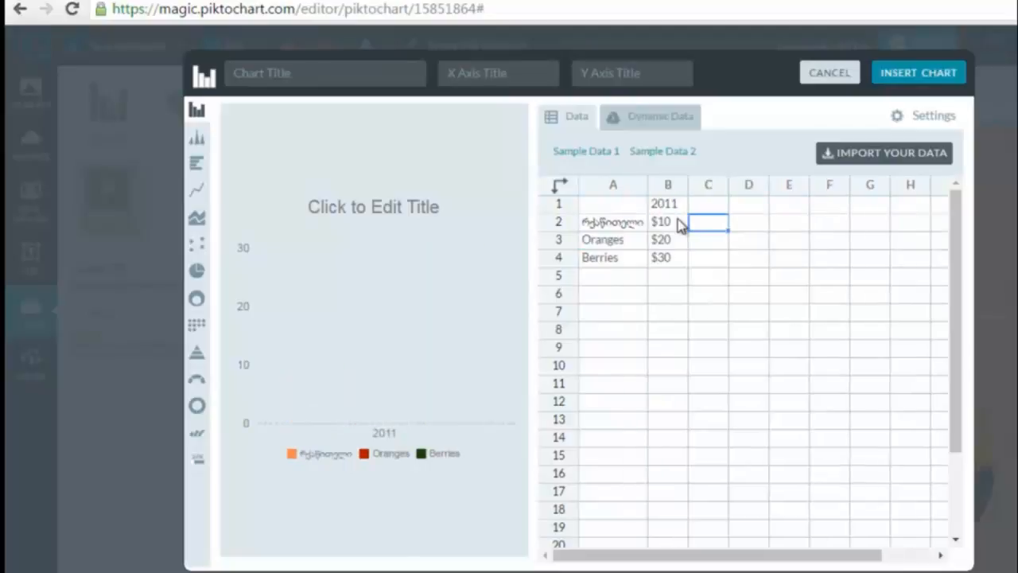
{"action": "left_click", "coordinate": [681, 226]}
{"action": "key", "text": "Return"}
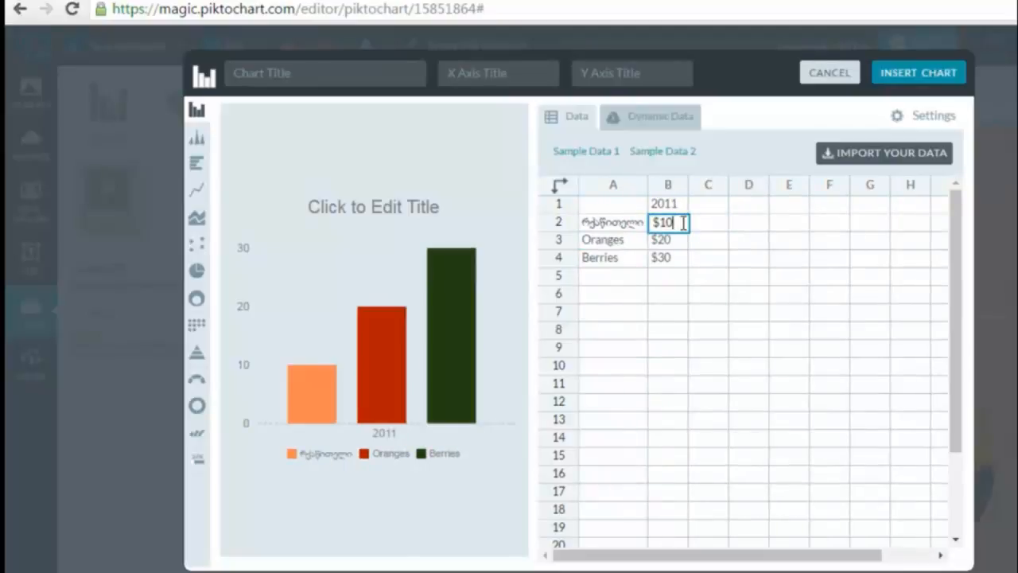
{"action": "key", "text": "BackSpace"}
{"action": "key", "text": "BackSpace"}
{"action": "key", "text": "BackSpace"}
{"action": "type", "text": "0.8"}
Step: Relabel the Oranges row "საფერავი" with value 1 and the Berries row "ქინძმარაული" with value 3
{"action": "left_click", "coordinate": [627, 248]}
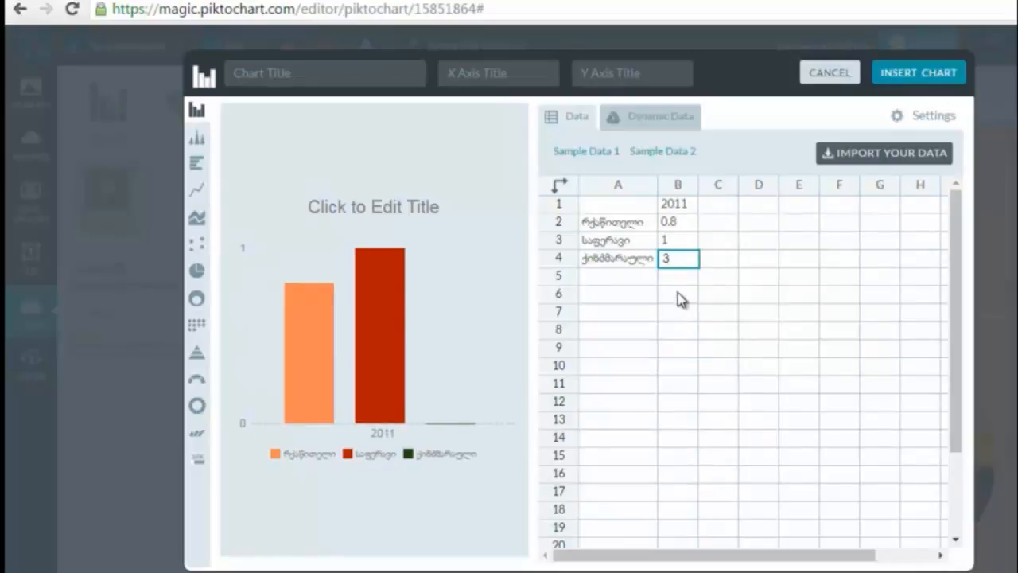
{"action": "left_click", "coordinate": [681, 297]}
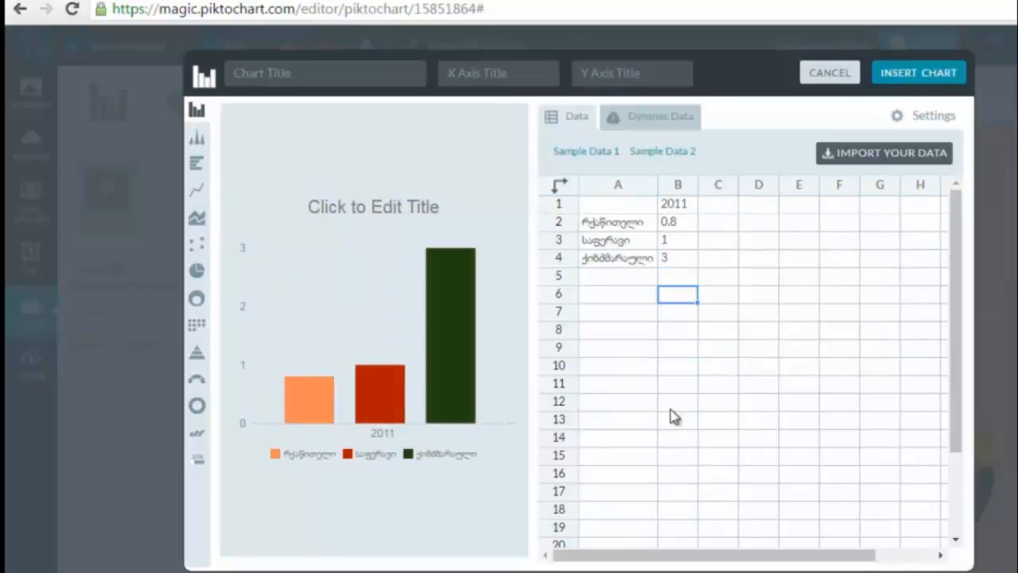
Step: Try other chart types for the data, including the triangular bars, and switch the chart to Pie
{"action": "left_click", "coordinate": [196, 140]}
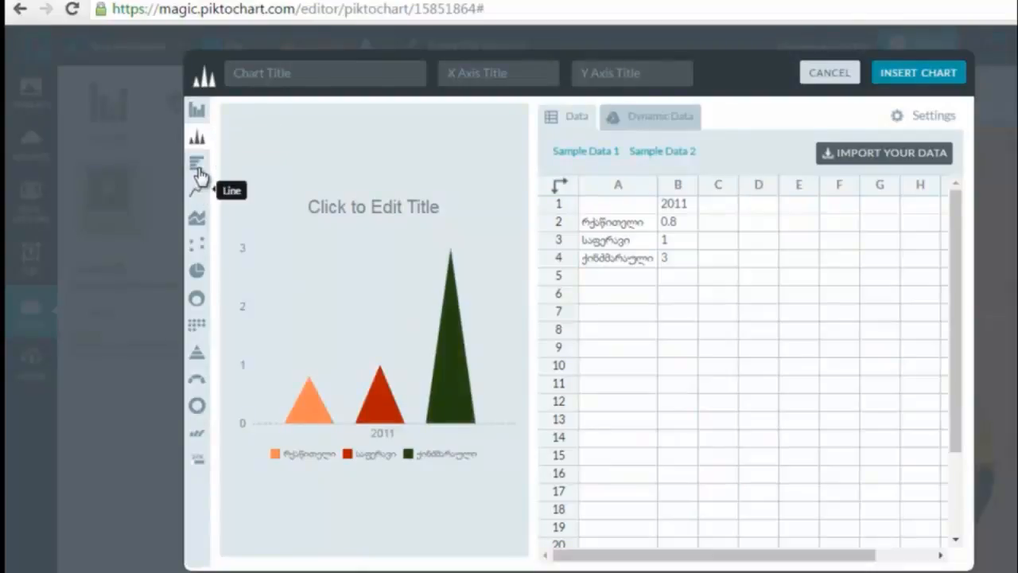
{"action": "left_click", "coordinate": [198, 167]}
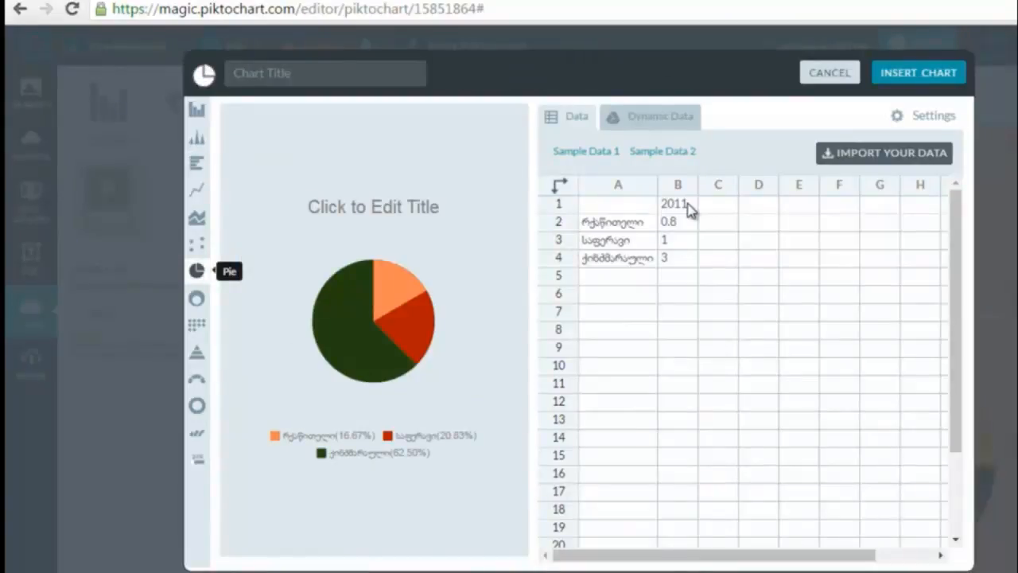
Step: Replace the year heading of the chart's data column with 2016
{"action": "left_click", "coordinate": [688, 204]}
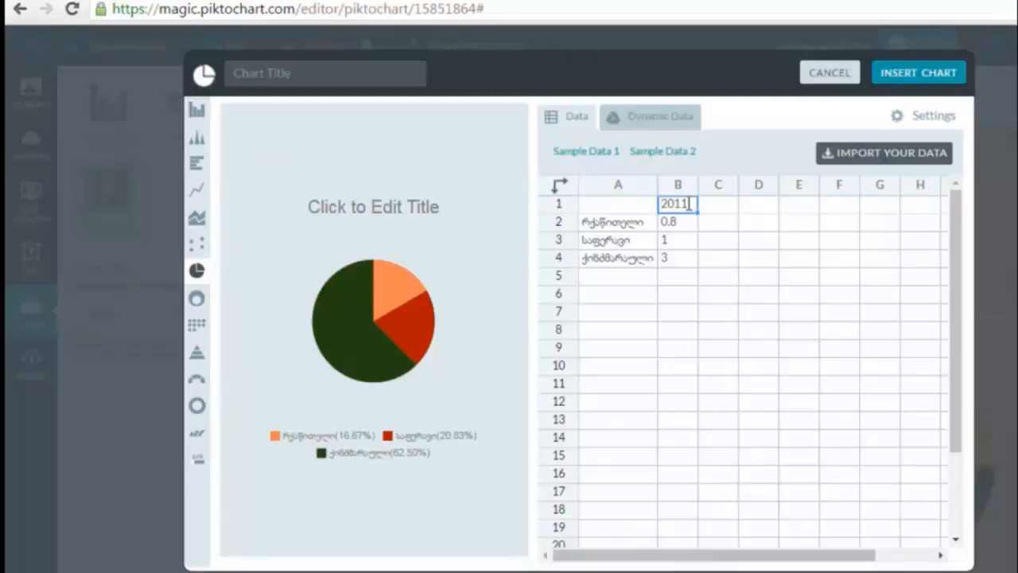
{"action": "key", "text": "Delete"}
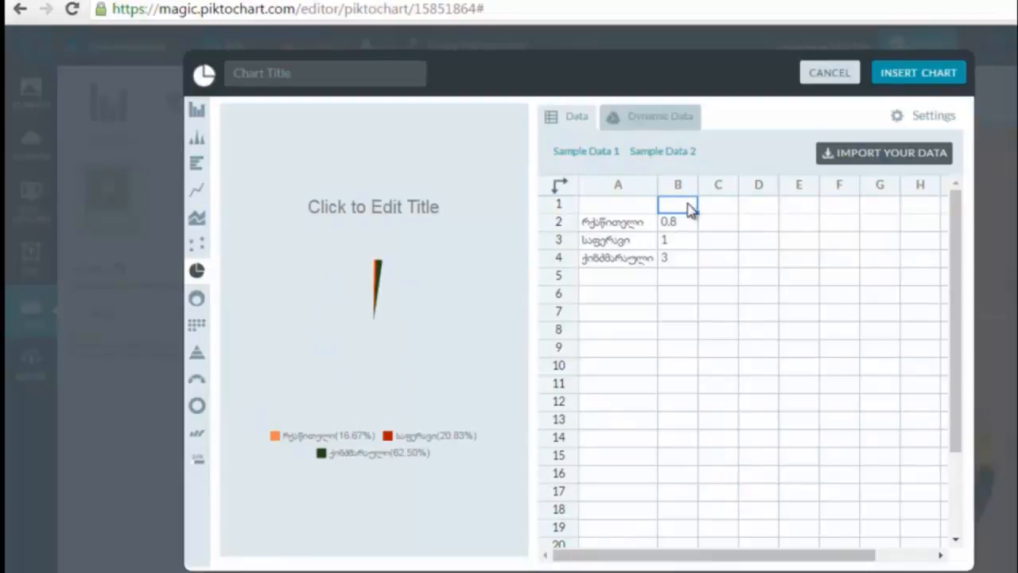
{"action": "type", "text": "20"}
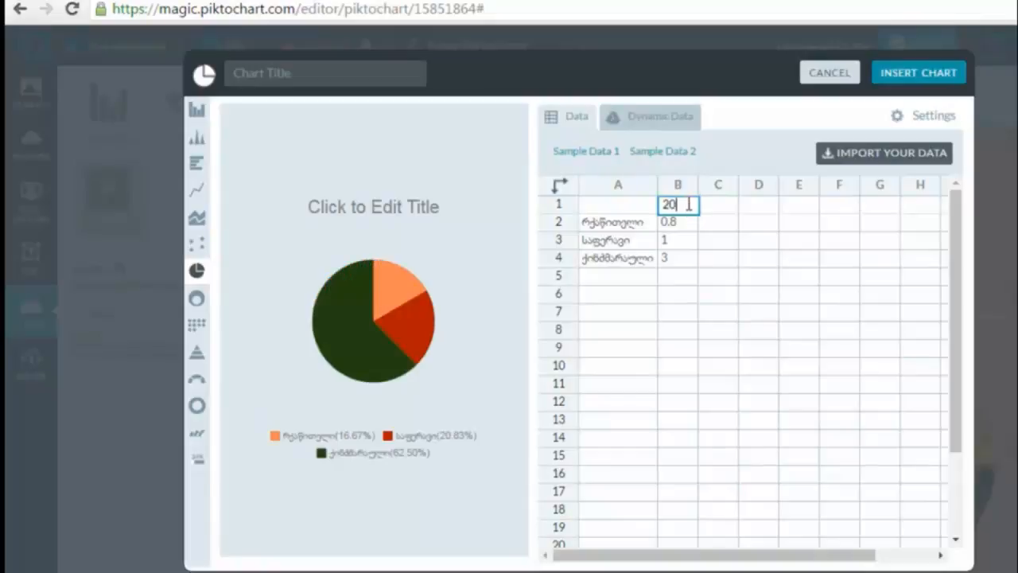
{"action": "type", "text": "16"}
Step: Title the pie chart "რთველი 2016"
{"action": "left_click", "coordinate": [413, 205]}
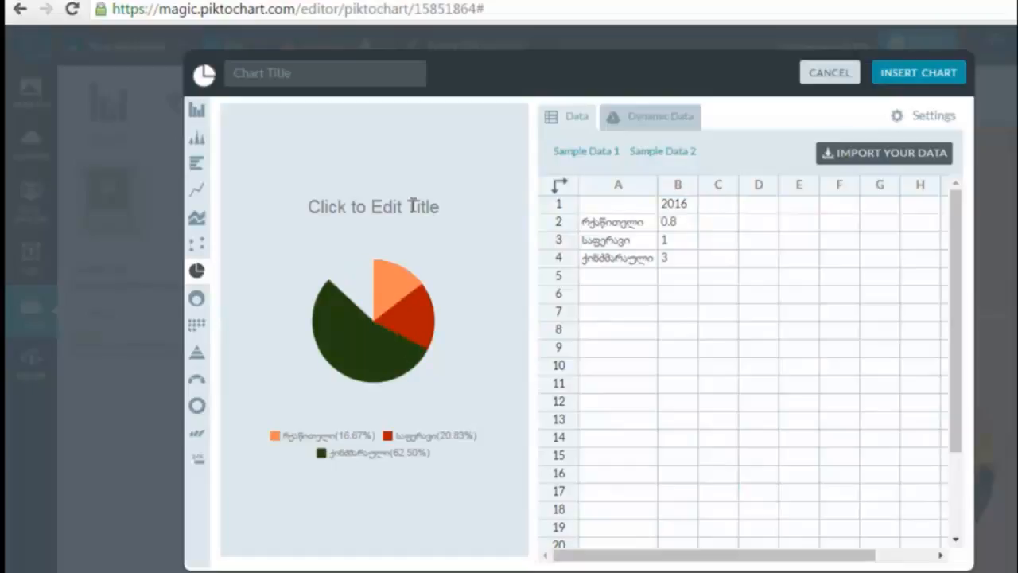
{"action": "double_click", "coordinate": [423, 206]}
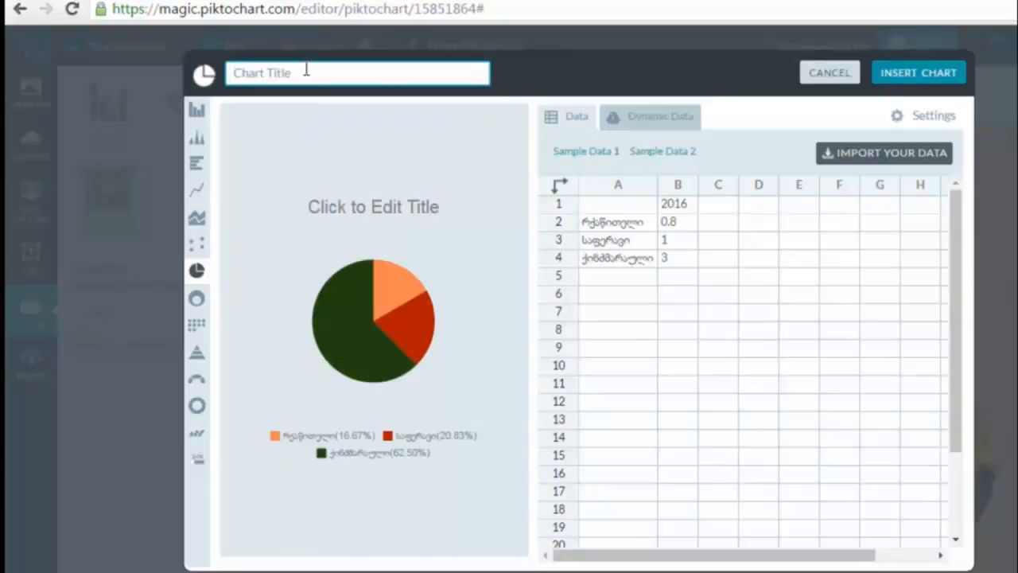
{"action": "type", "text": "რთველი 2016"}
Step: Insert the pie chart into the report and move it to the upper-left part of the page, above the donut chart
{"action": "left_click", "coordinate": [908, 76]}
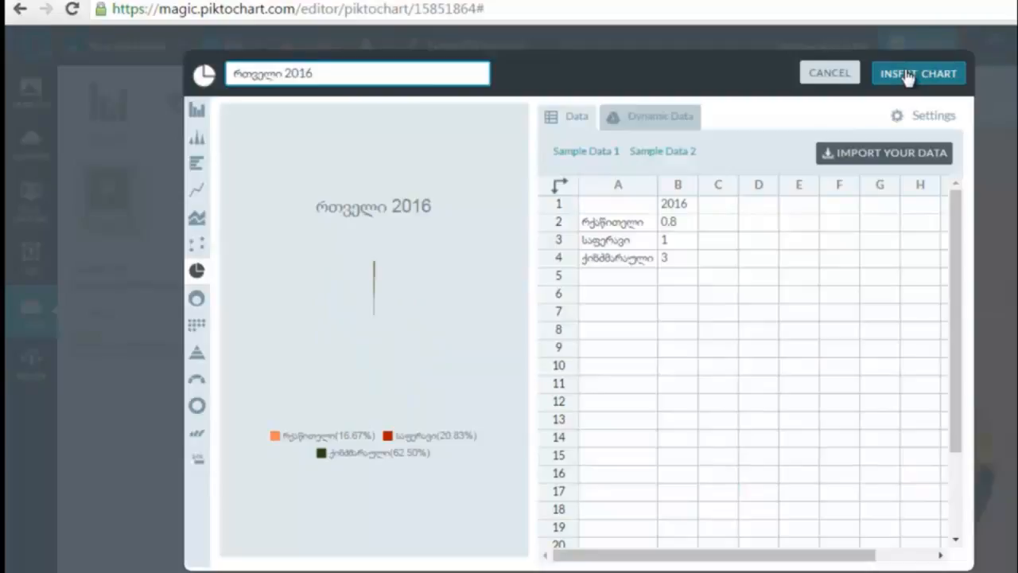
{"action": "left_click", "coordinate": [908, 75]}
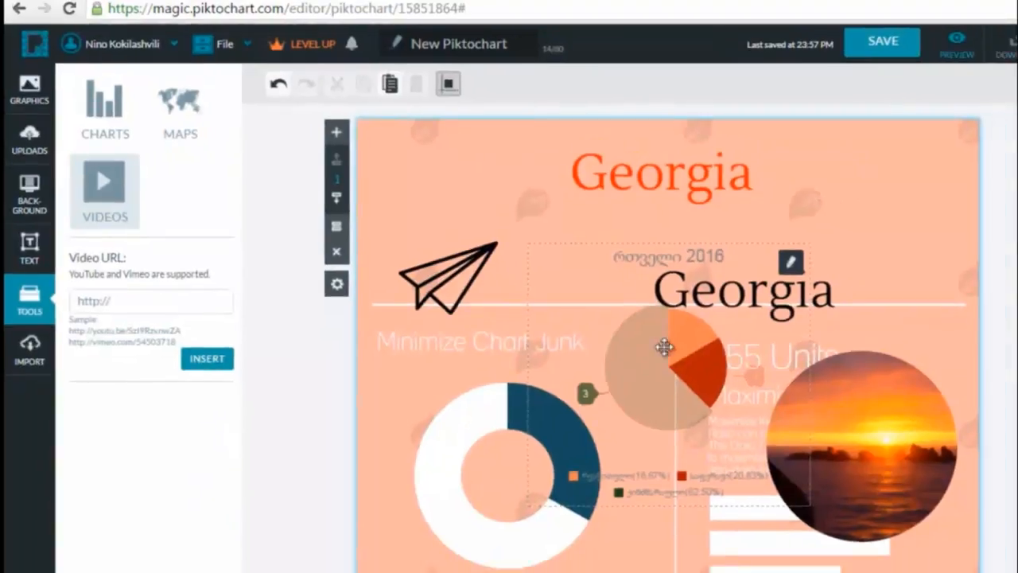
{"action": "left_click_drag", "start_coordinate": [657, 317], "coordinate": [622, 262]}
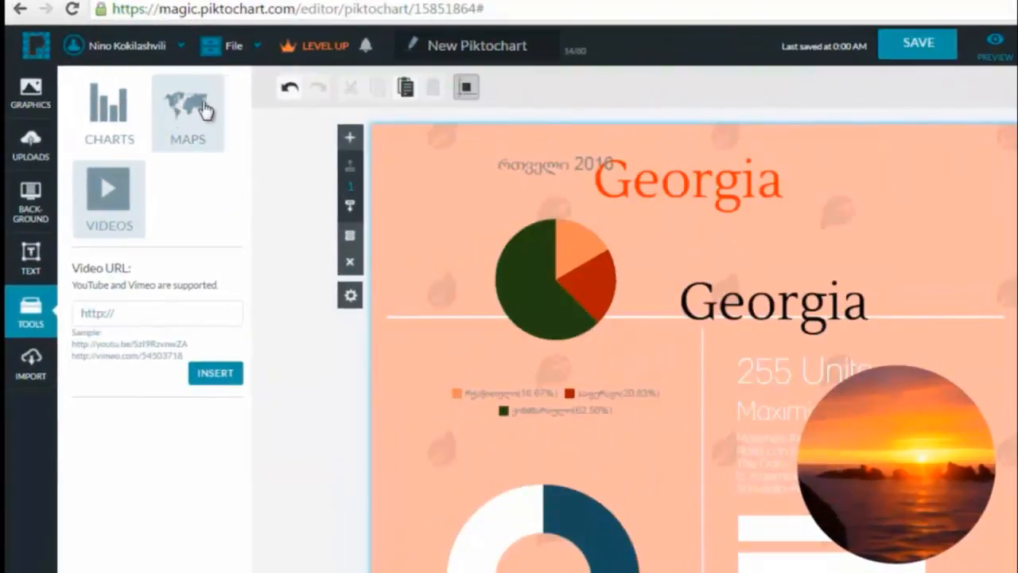
Step: Start a new country map, choose Afghanistan and open the map for editing
{"action": "left_click", "coordinate": [204, 110]}
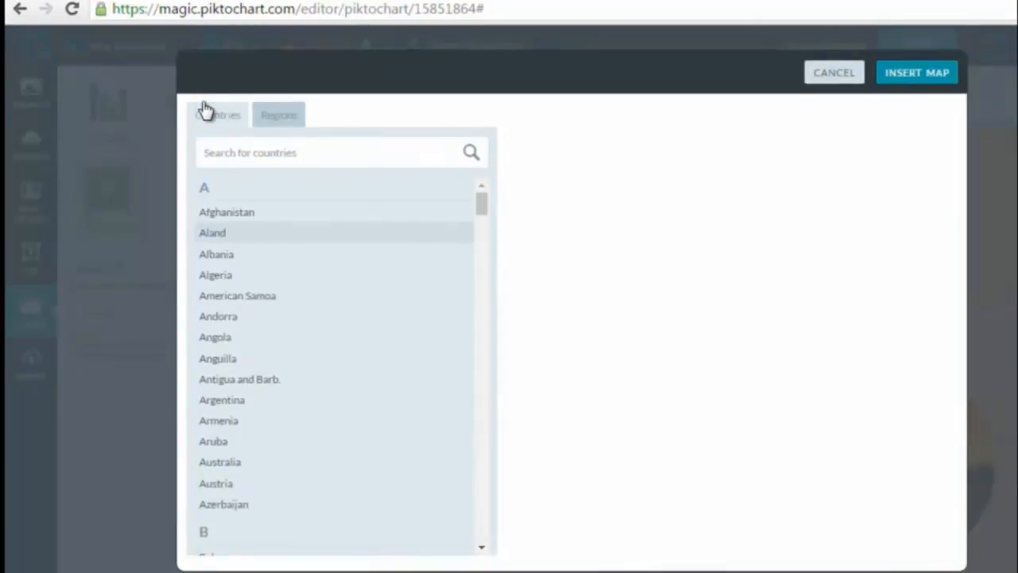
{"action": "left_click", "coordinate": [239, 216]}
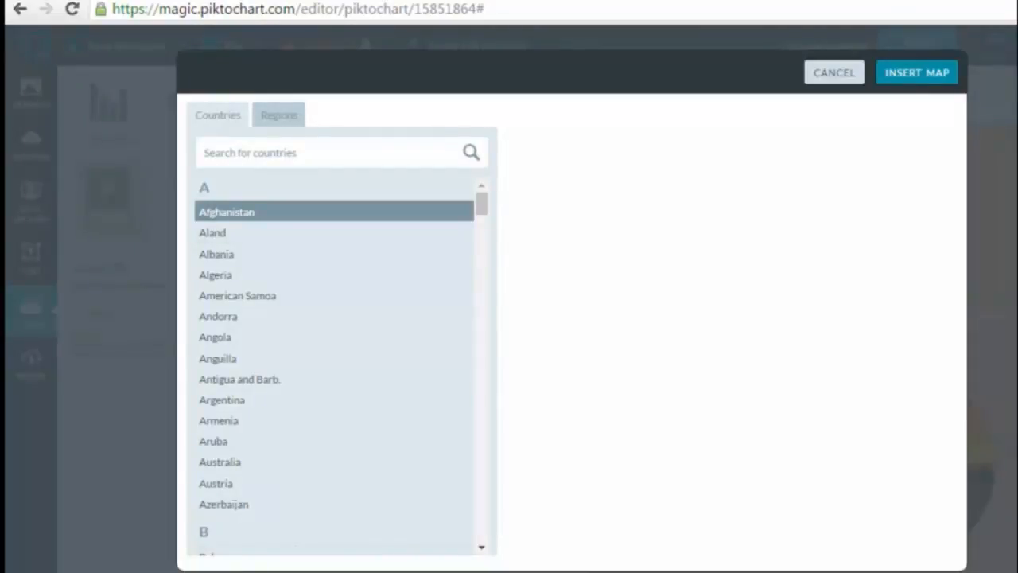
{"action": "scroll", "coordinate": [573, 318], "scroll_direction": "down", "scroll_amount": 5}
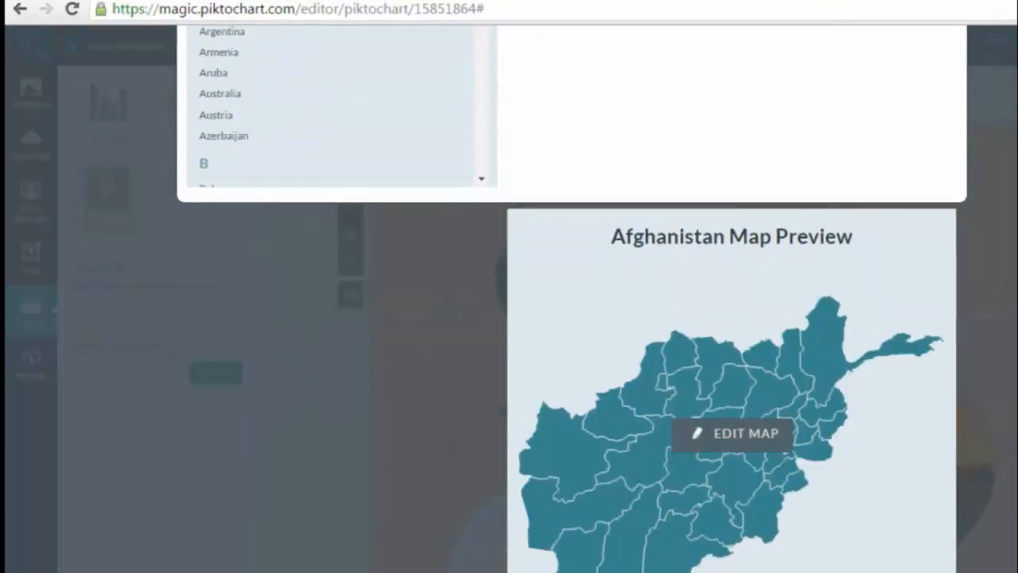
{"action": "left_click", "coordinate": [713, 426]}
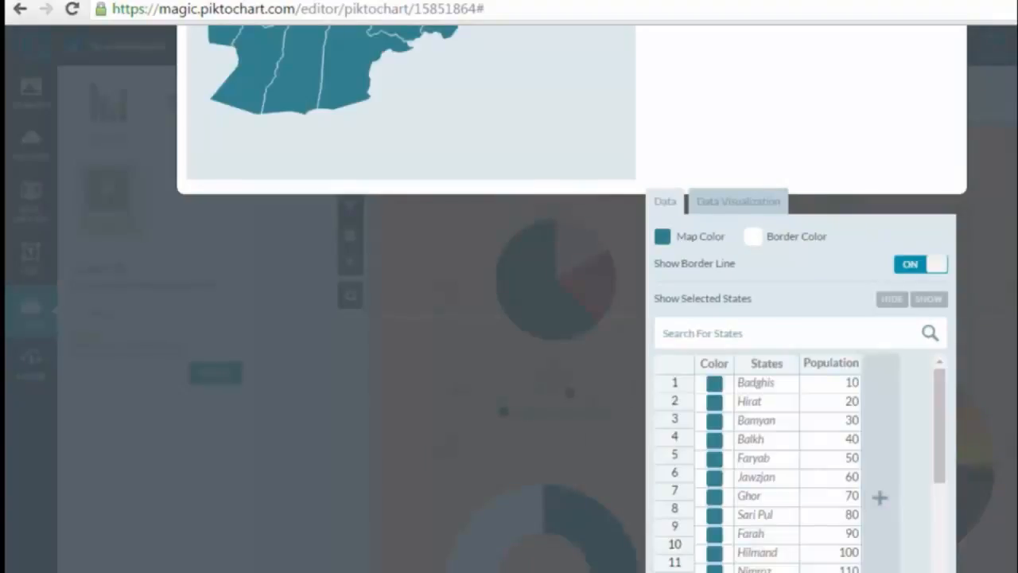
Step: Examine the population data of individual provinces on the Afghanistan map, including Ghor, Badghis and Farah
{"action": "scroll", "coordinate": [572, 299], "scroll_direction": "up", "scroll_amount": 2}
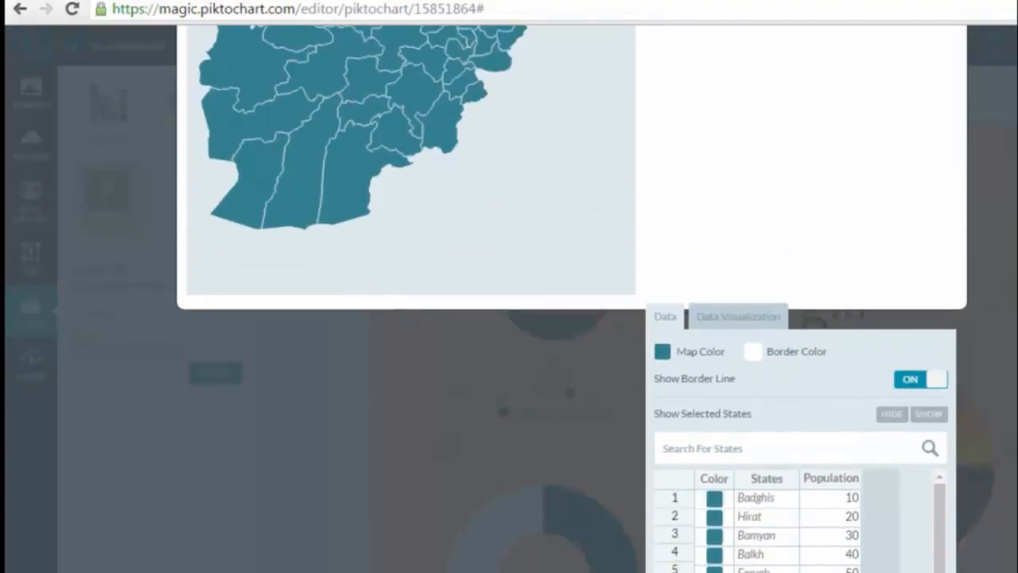
{"action": "scroll", "coordinate": [572, 299], "scroll_direction": "up", "scroll_amount": 3}
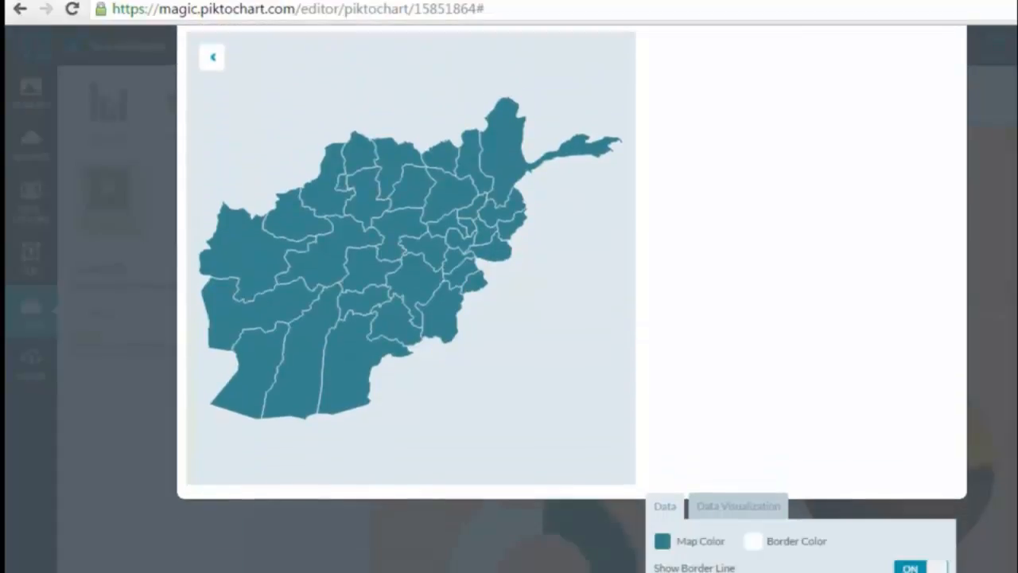
{"action": "scroll", "coordinate": [713, 246], "scroll_direction": "down", "scroll_amount": 1}
{"action": "mouse_move", "coordinate": [352, 200]}
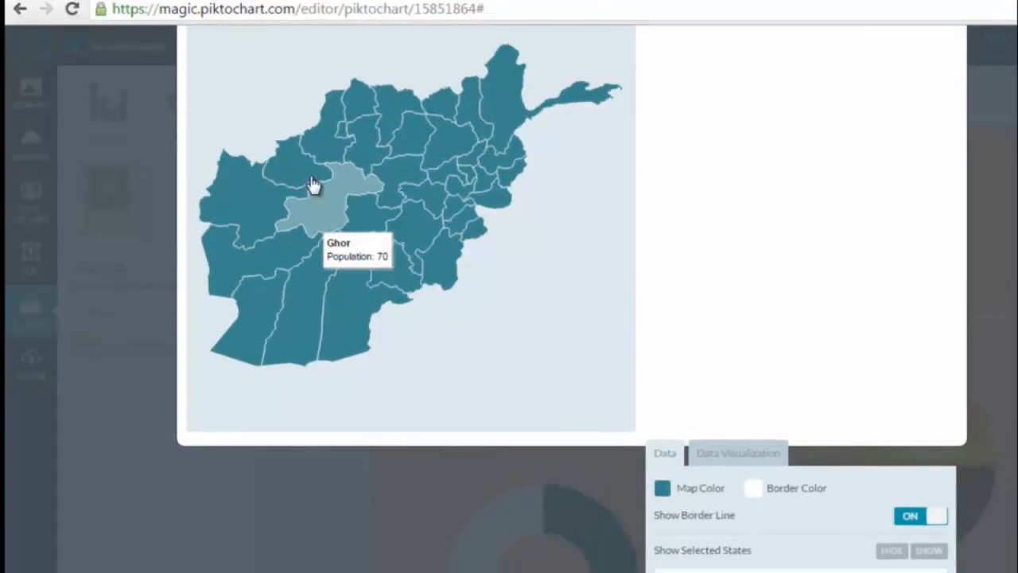
{"action": "mouse_move", "coordinate": [311, 172]}
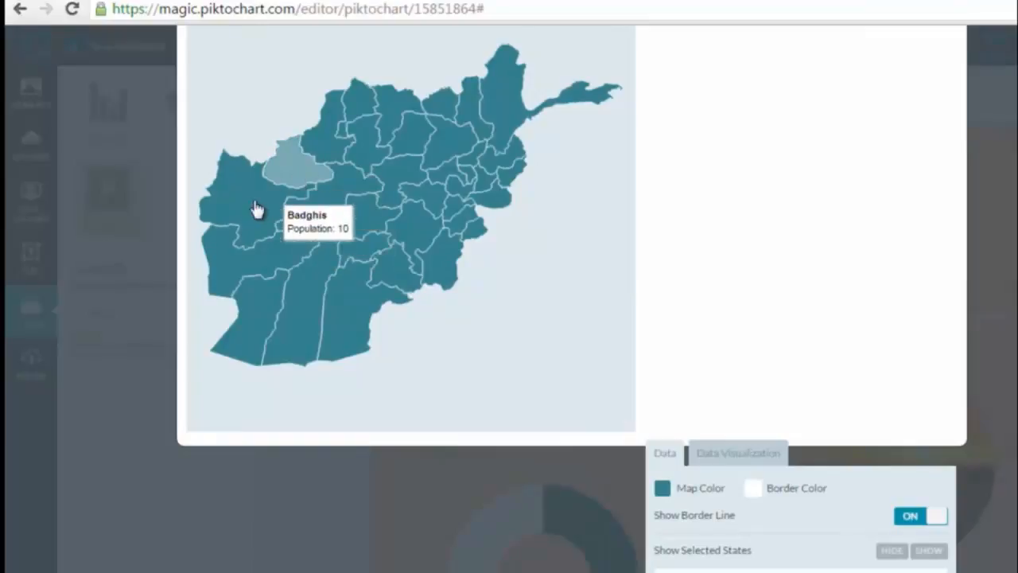
{"action": "mouse_move", "coordinate": [257, 212]}
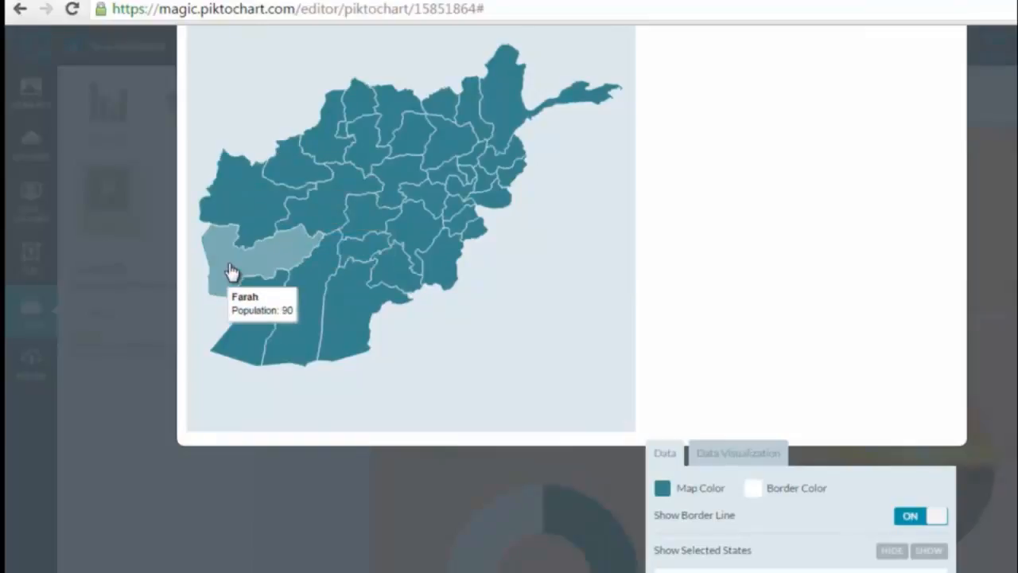
{"action": "mouse_move", "coordinate": [251, 318]}
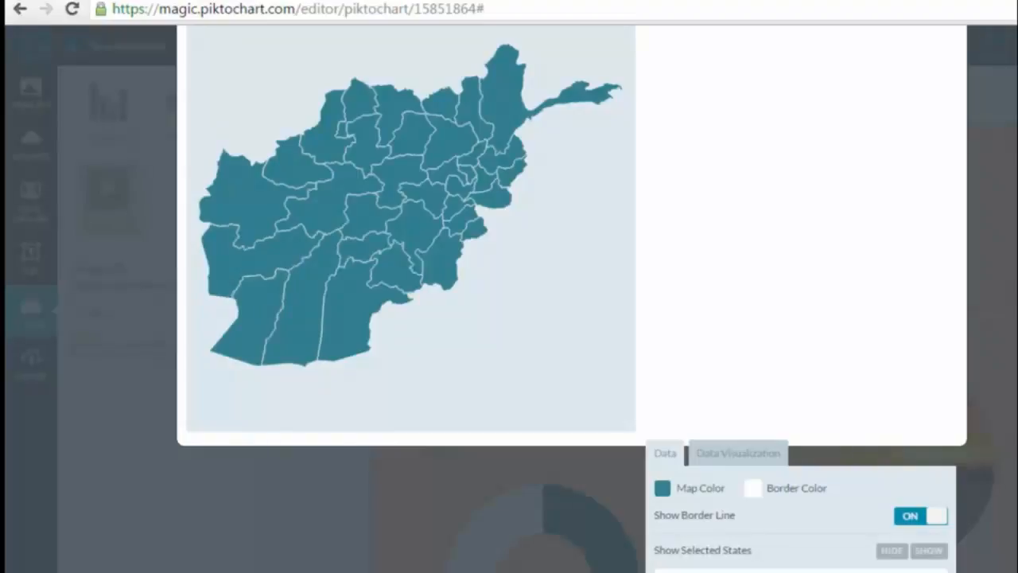
Step: Colour the Hirat province red (#FF0000) in the map's data table
{"action": "scroll", "coordinate": [874, 498], "scroll_direction": "down", "scroll_amount": 3}
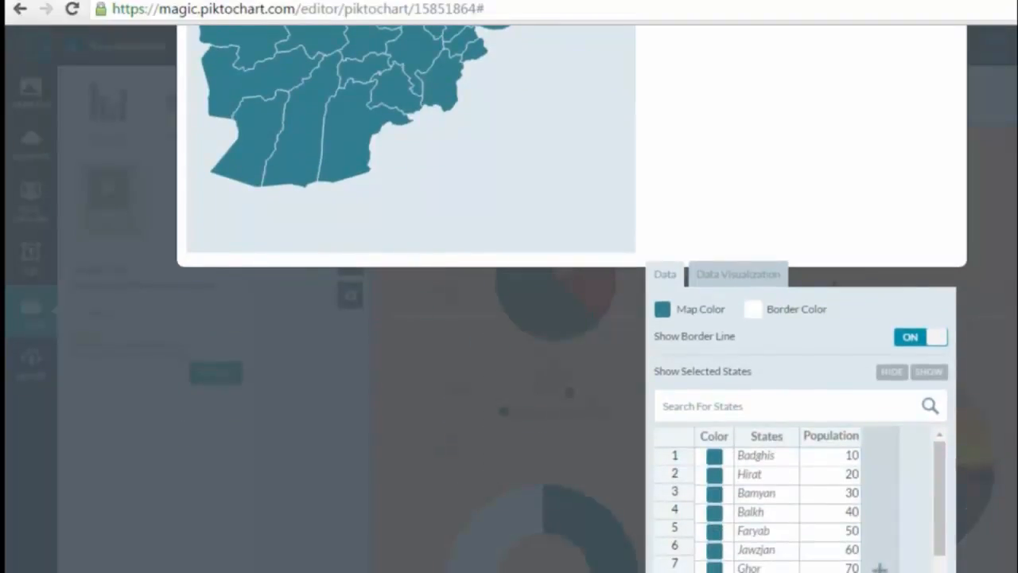
{"action": "left_click", "coordinate": [716, 477]}
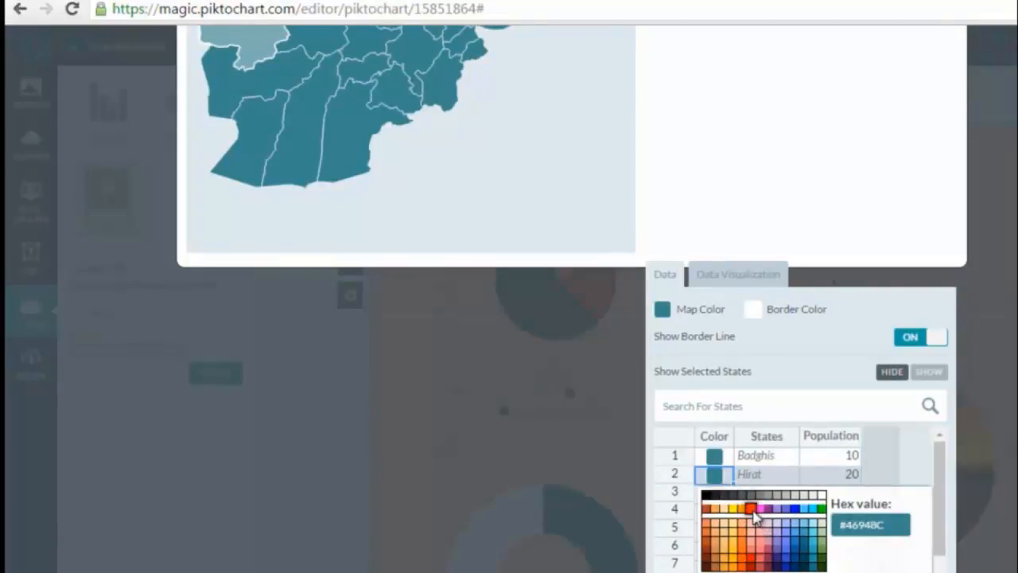
{"action": "left_click", "coordinate": [751, 509]}
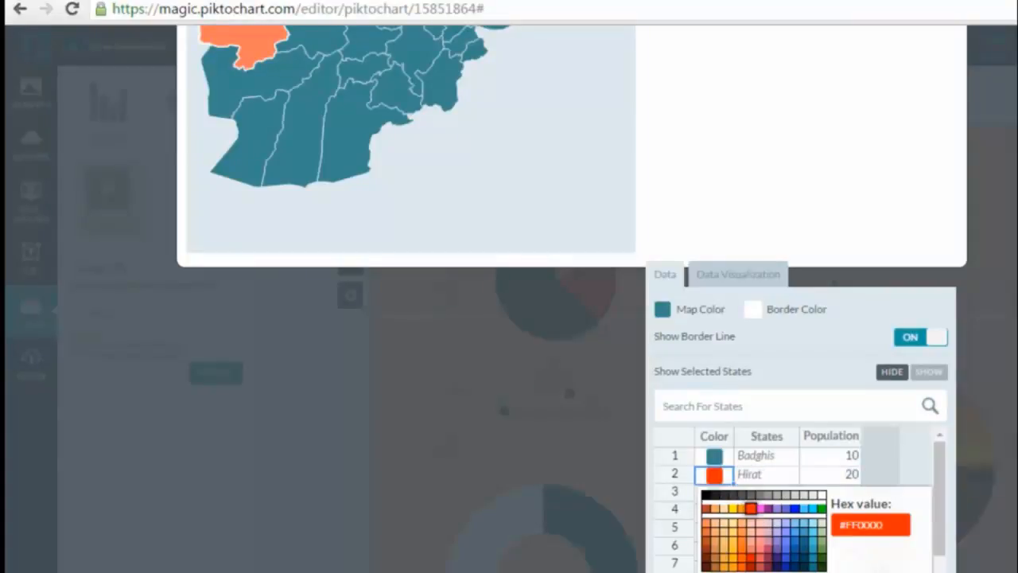
Step: Insert the Afghanistan map into the report and move it to the upper-right part of the page
{"action": "scroll", "coordinate": [571, 298], "scroll_direction": "up", "scroll_amount": 4}
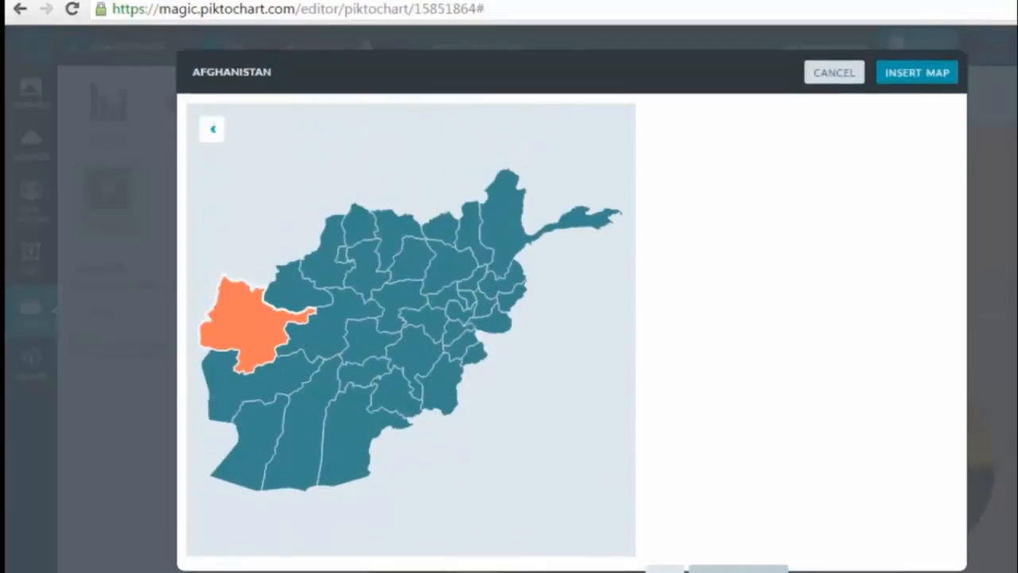
{"action": "left_click", "coordinate": [919, 75]}
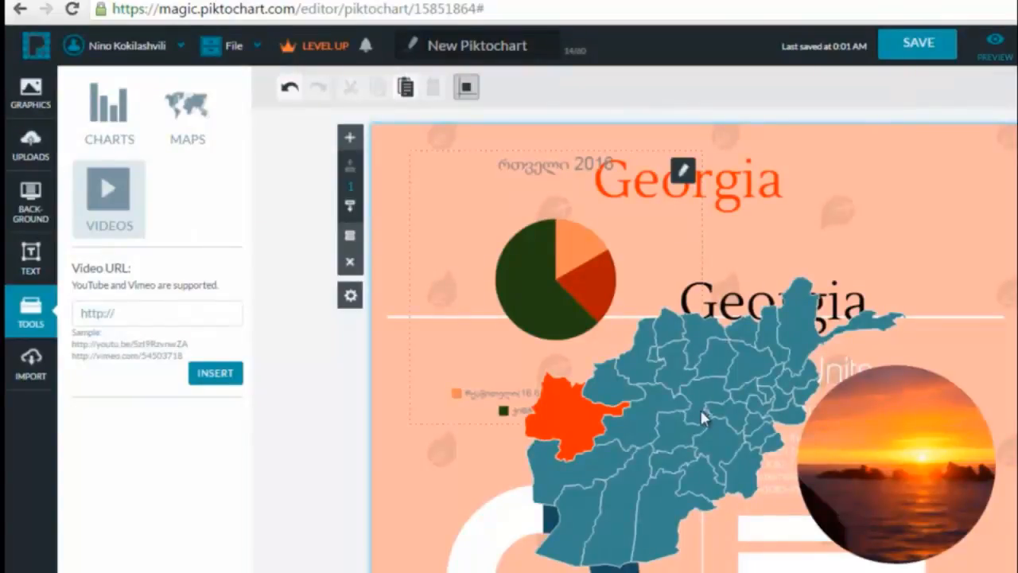
{"action": "left_click", "coordinate": [832, 272]}
{"action": "left_click_drag", "start_coordinate": [832, 272], "coordinate": [867, 254]}
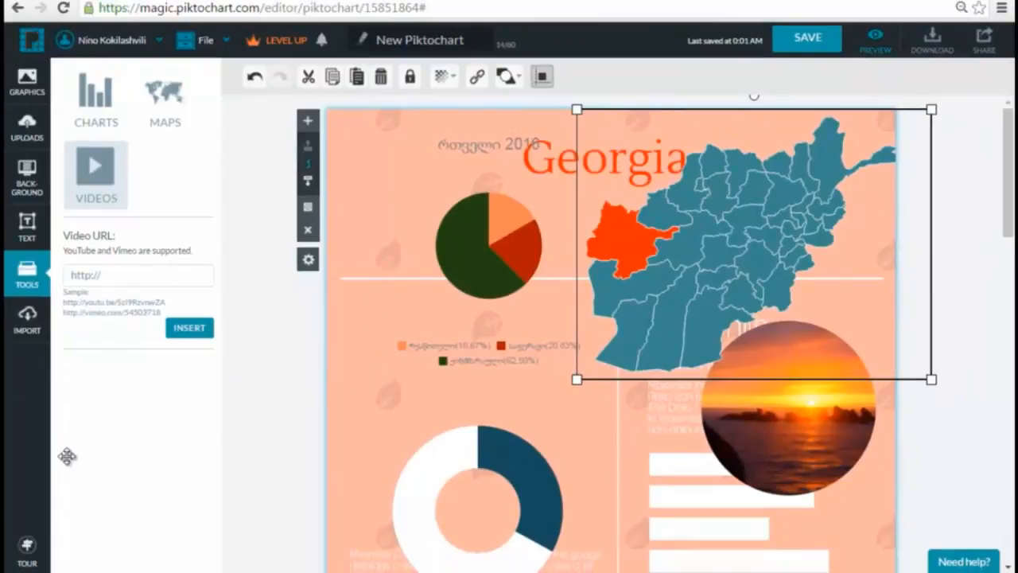
{"action": "left_click", "coordinate": [26, 549]}
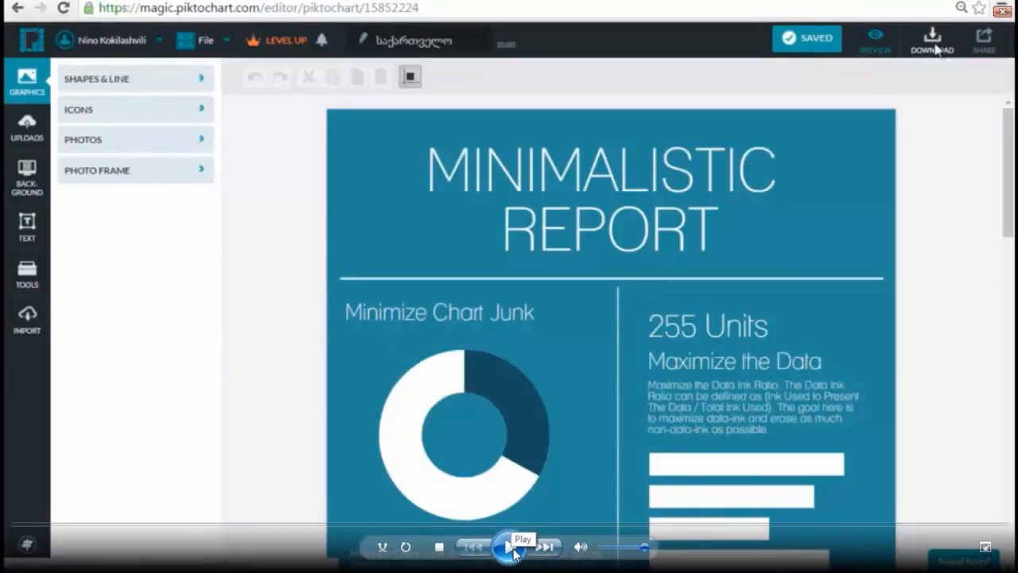
{"action": "left_click", "coordinate": [509, 547]}
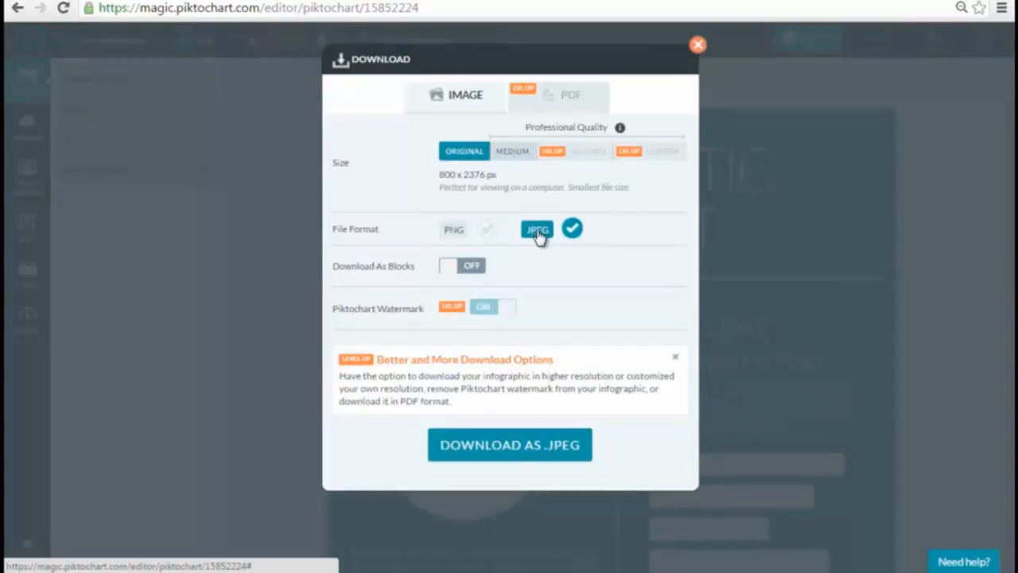
Step: Download the infographic as a PNG image at original size
{"action": "left_click", "coordinate": [468, 235]}
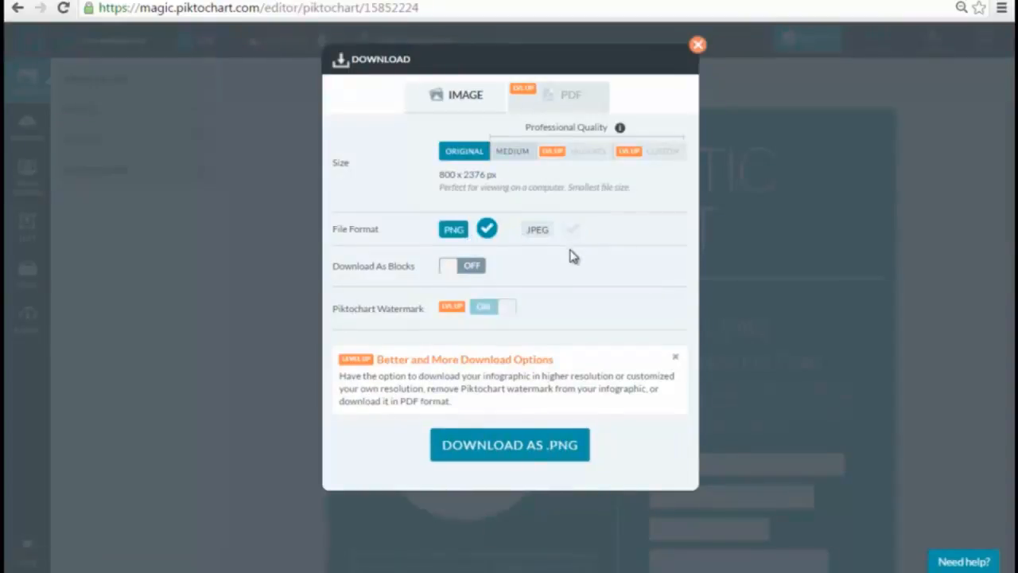
{"action": "left_click", "coordinate": [549, 450]}
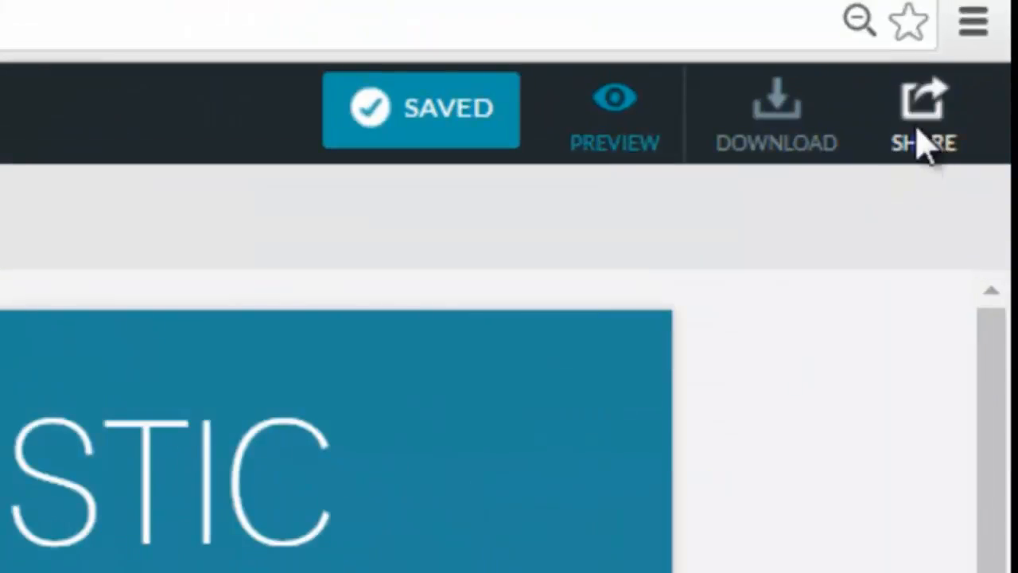
Step: Make the infographic viewable as Public in the sharing options, select its share link and close the options
{"action": "left_click", "coordinate": [922, 145]}
{"action": "left_click", "coordinate": [379, 249]}
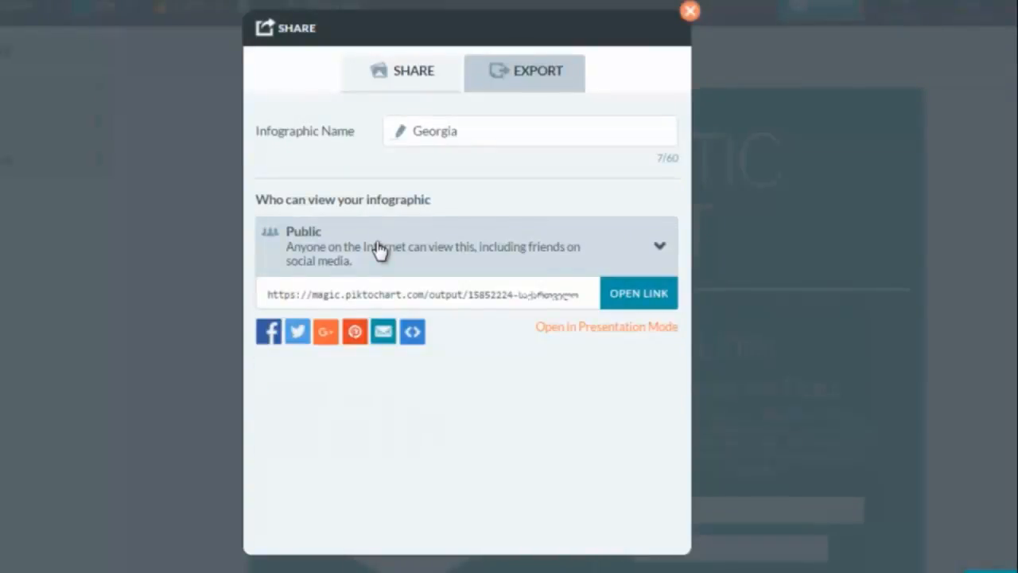
{"action": "left_click", "coordinate": [465, 295]}
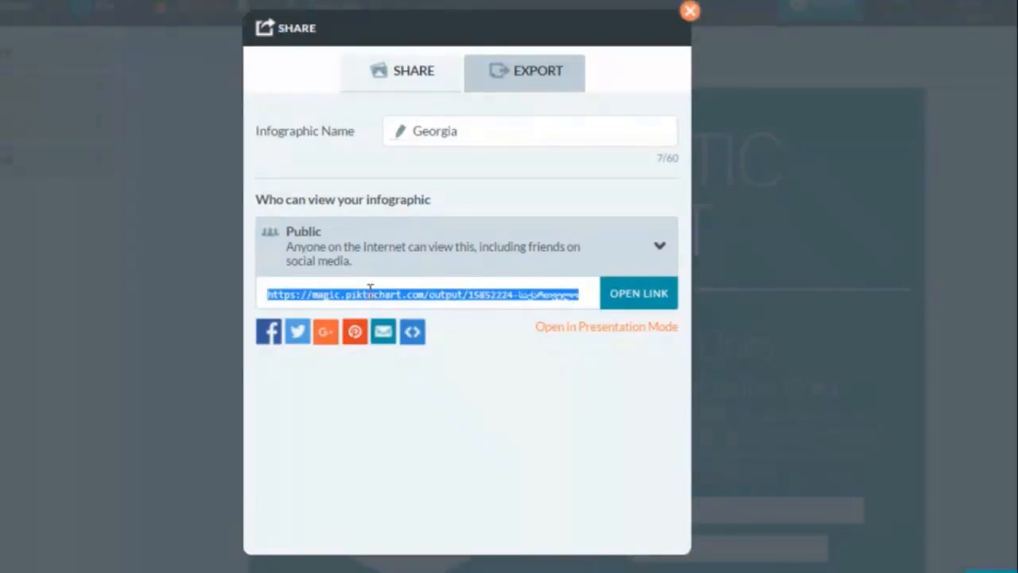
{"action": "left_click", "coordinate": [688, 12]}
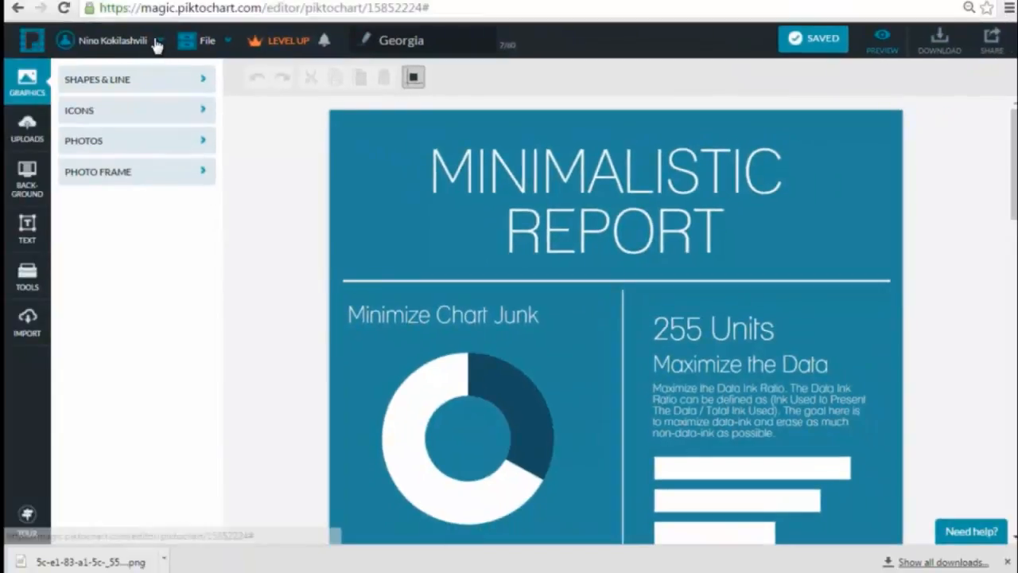
Step: Go to the account's saved Piktocharts
{"action": "left_click", "coordinate": [157, 44]}
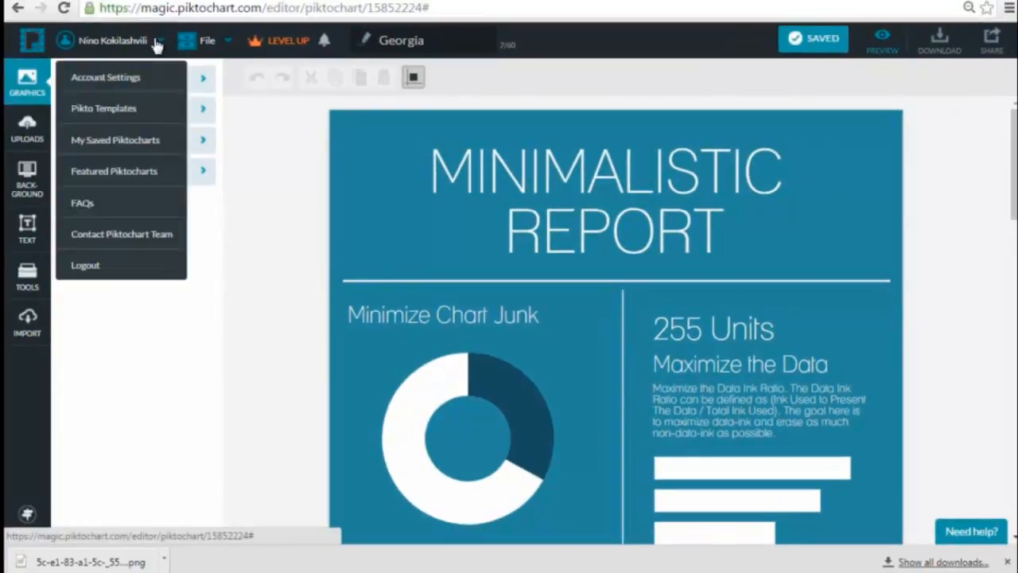
{"action": "left_click", "coordinate": [137, 142]}
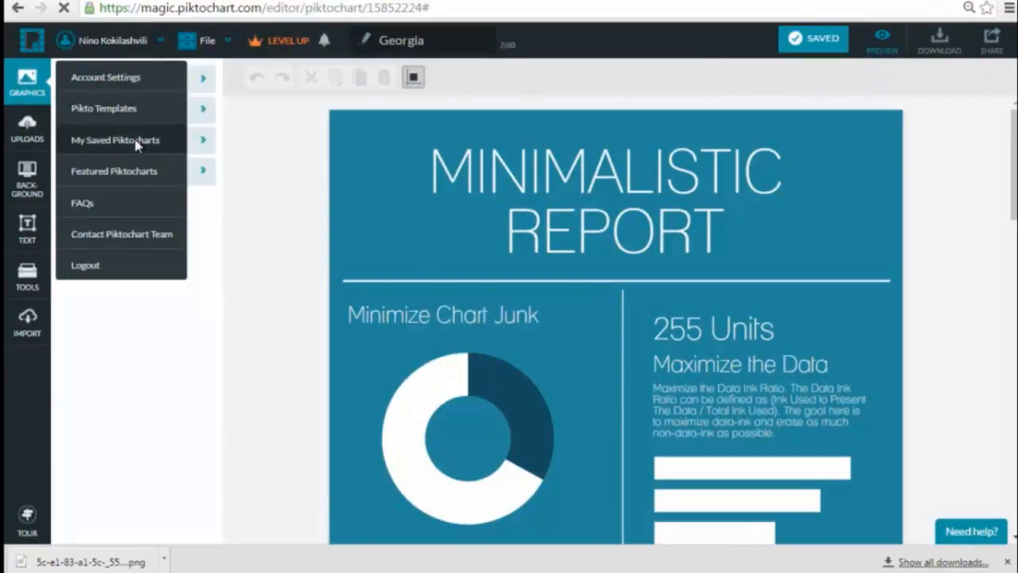